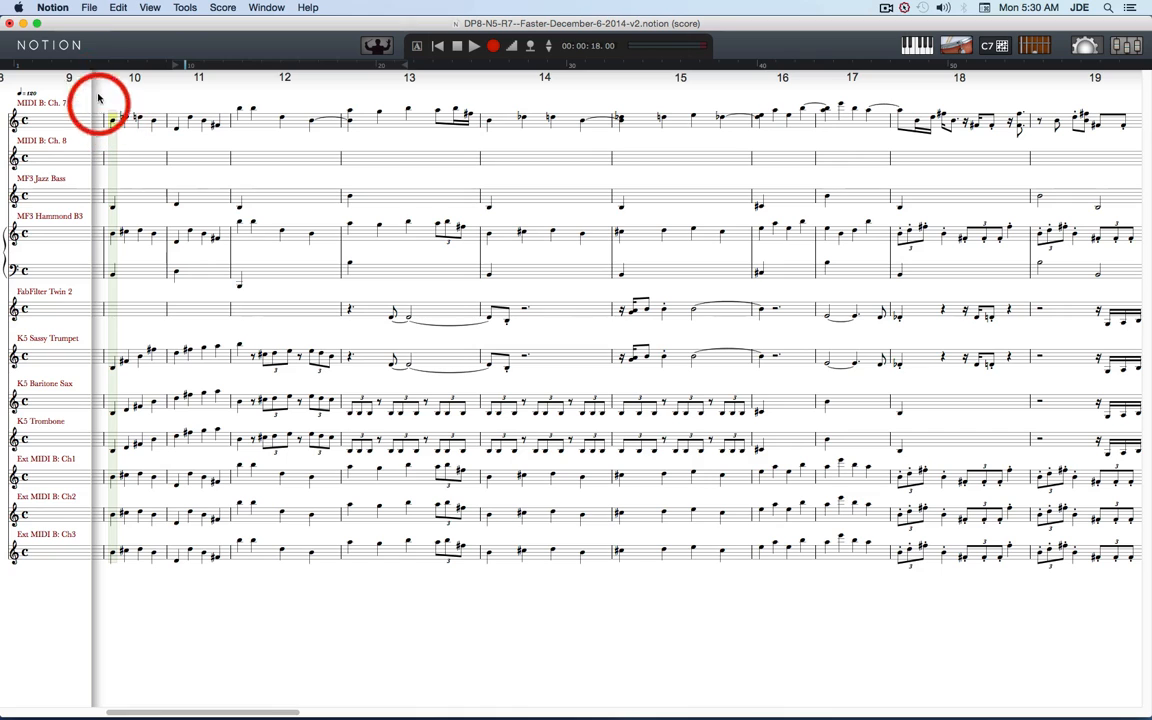
Review the MIDI input and output port assignments in Notion's preferences, then close the preferences
left_click(53, 8)
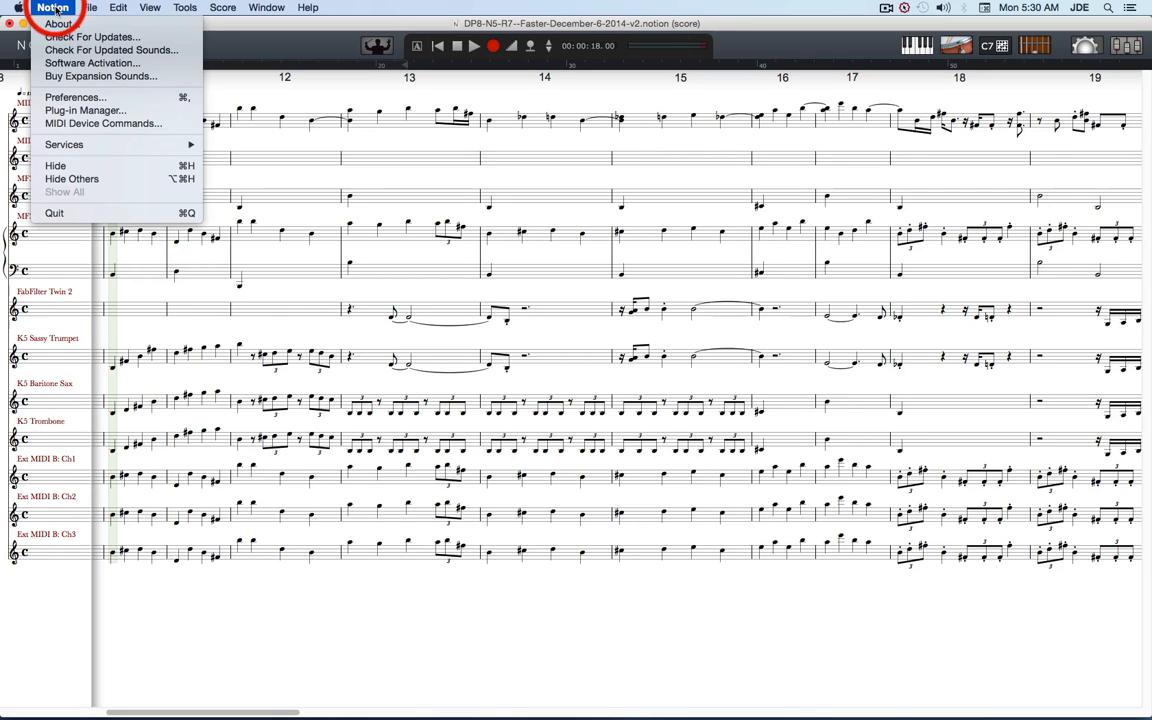
left_click(70, 97)
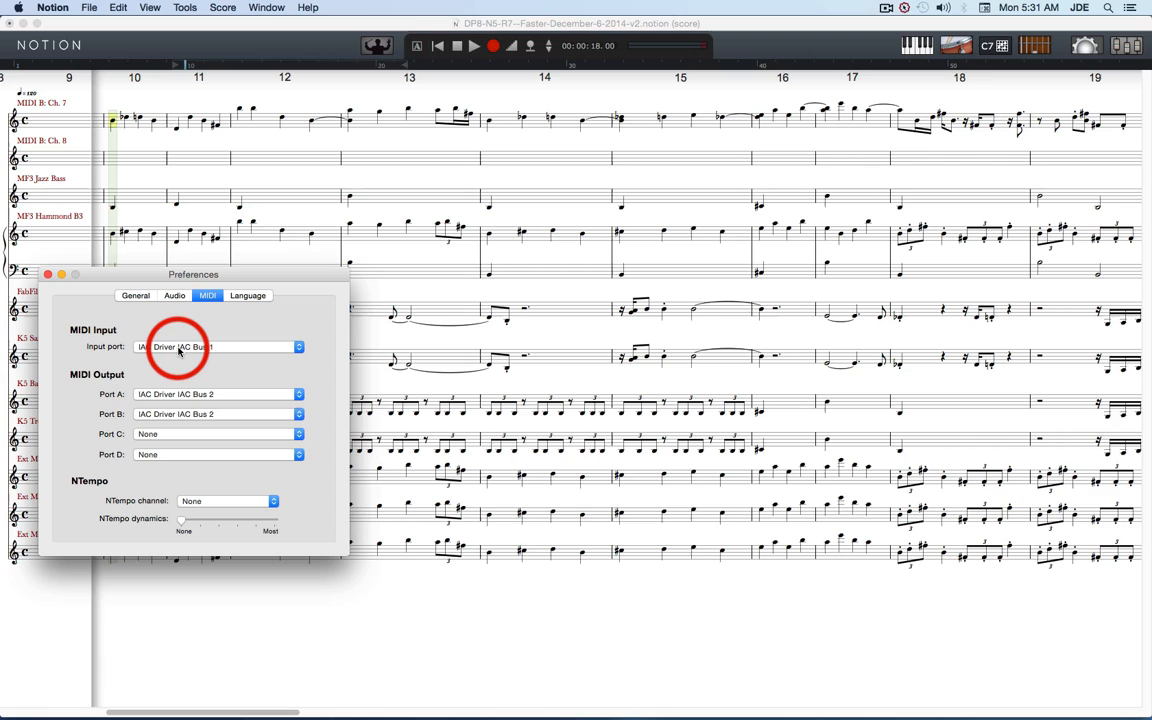
left_click(49, 276)
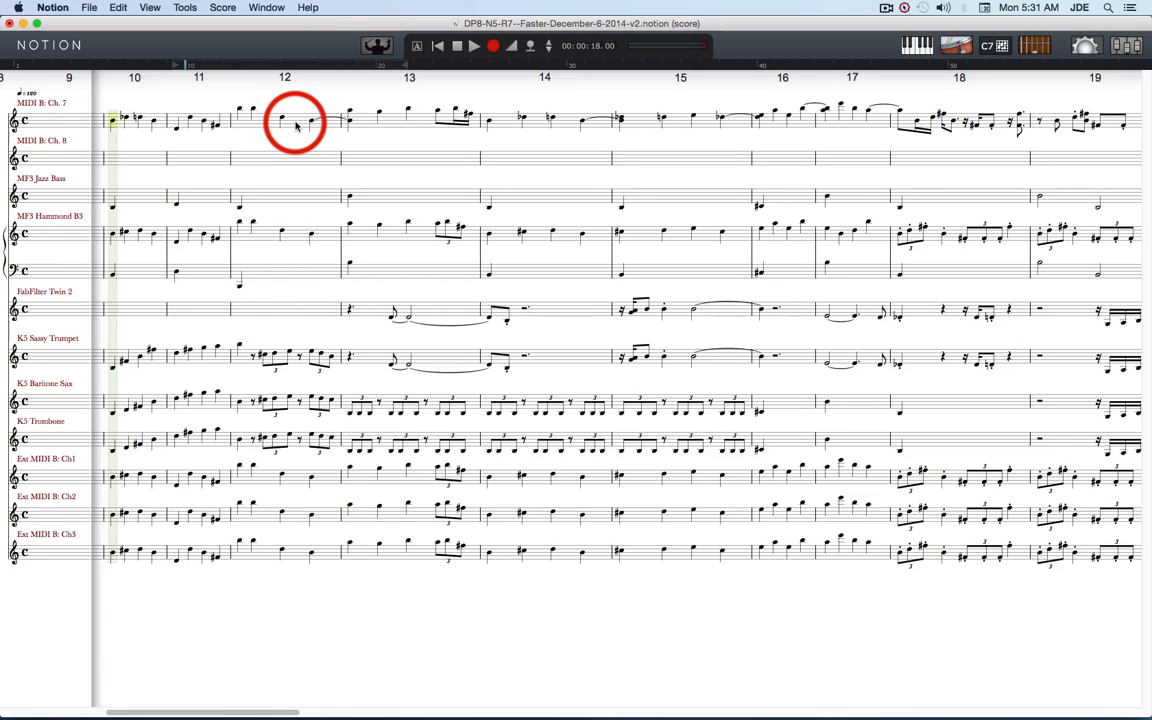
Inspect the external MIDI ports and their channels available in the score setup, then return to the score
left_click(1087, 46)
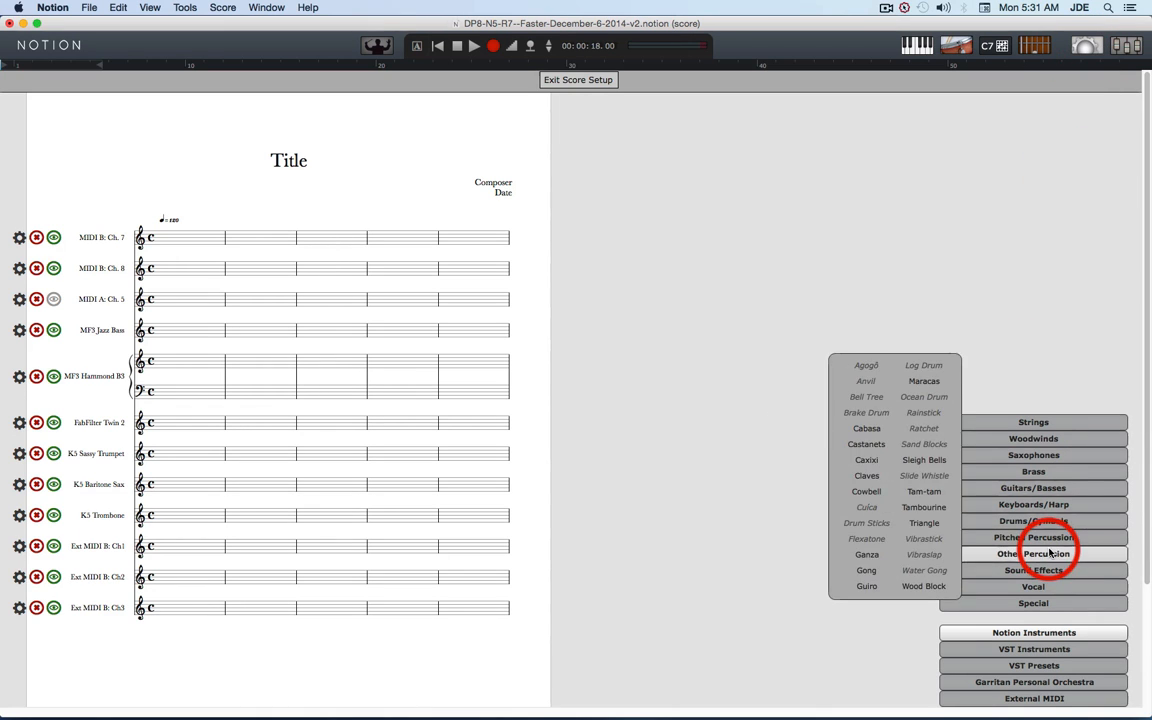
left_click(1029, 700)
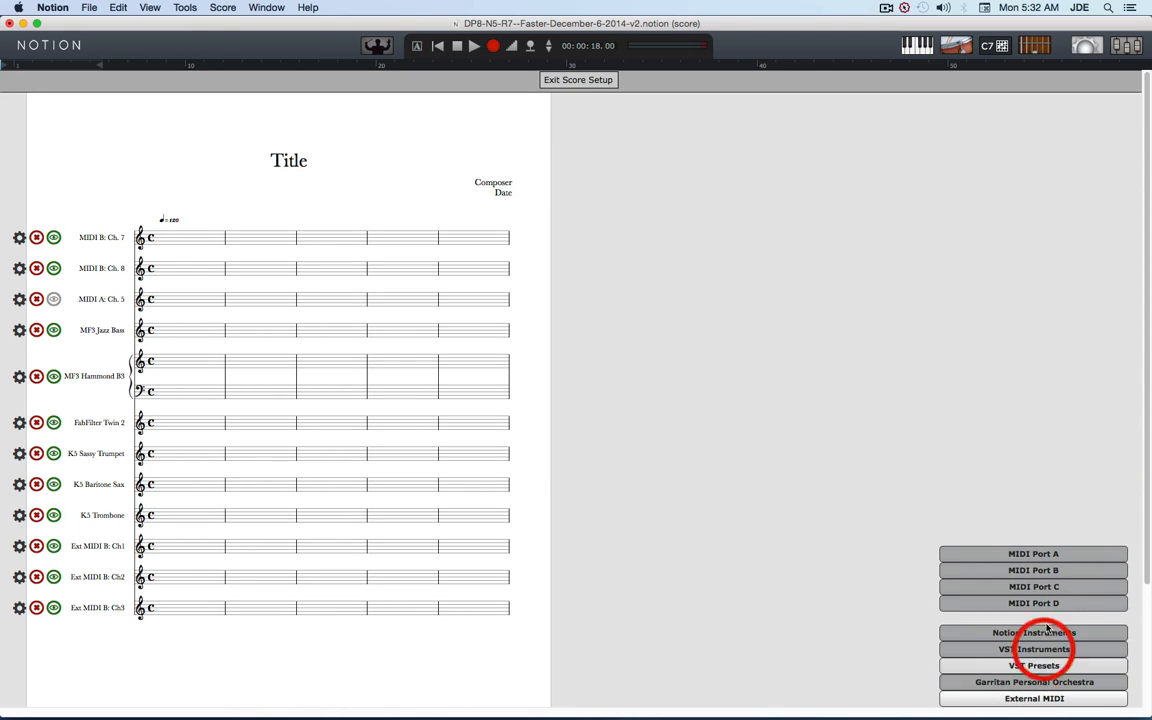
mouse_move(1031, 573)
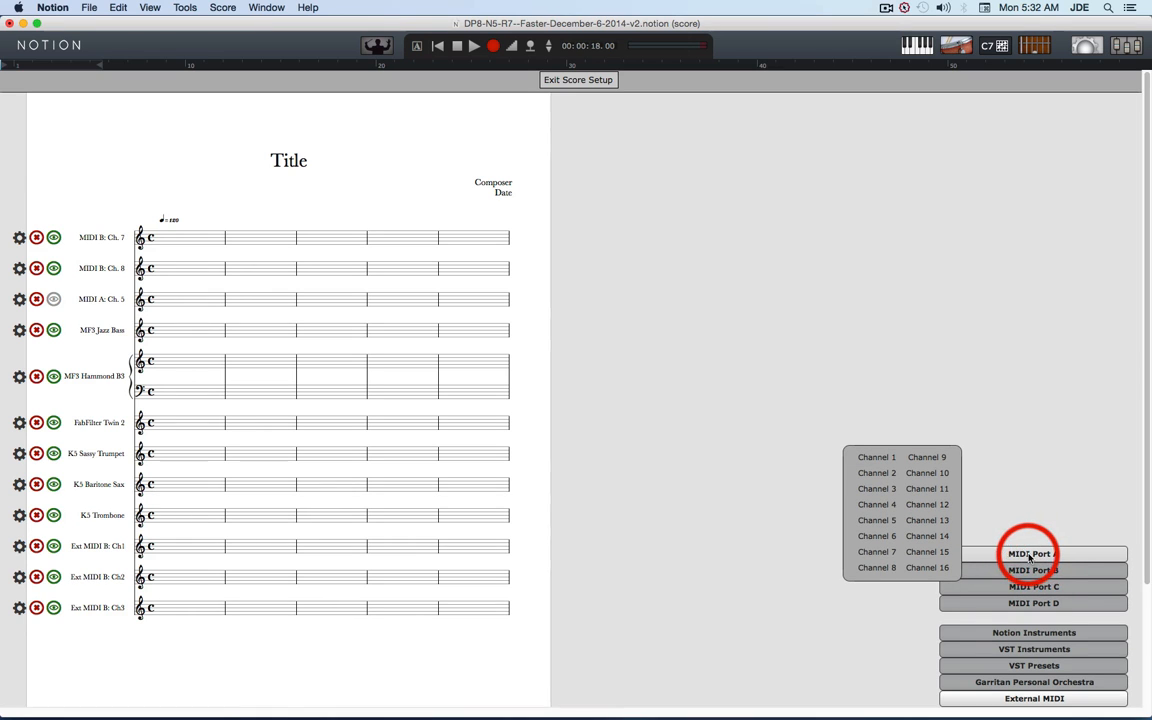
left_click(1047, 556)
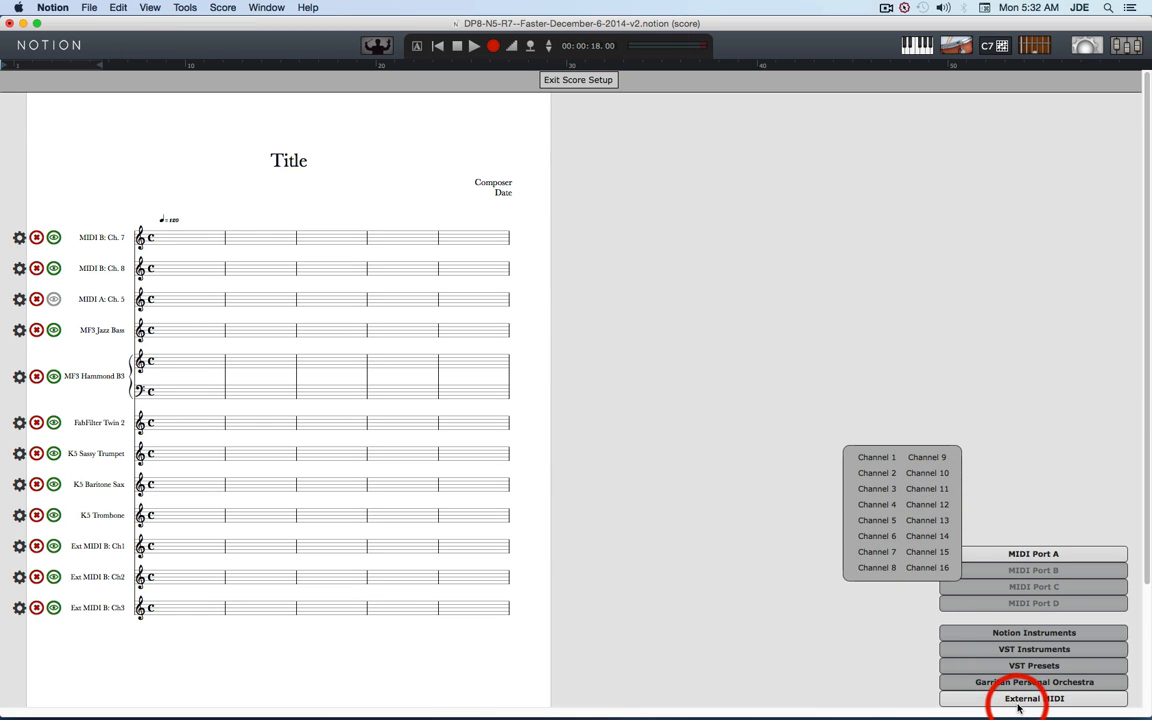
left_click(1090, 47)
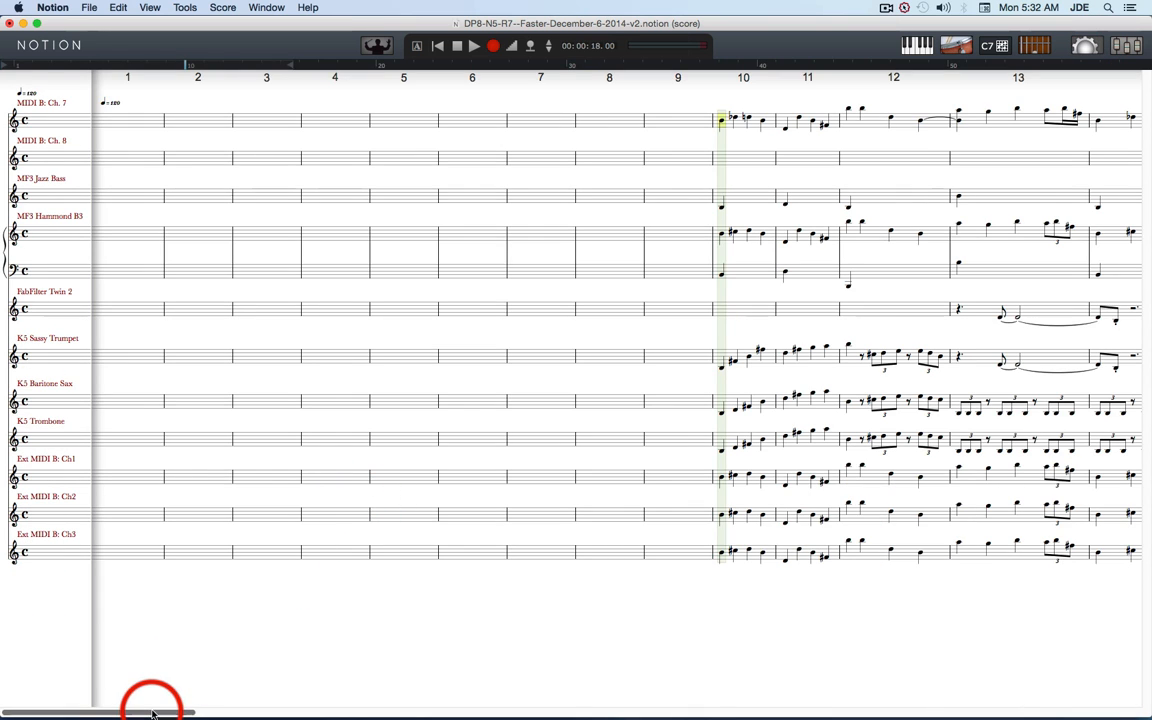
left_click_drag(172, 712, 262, 712)
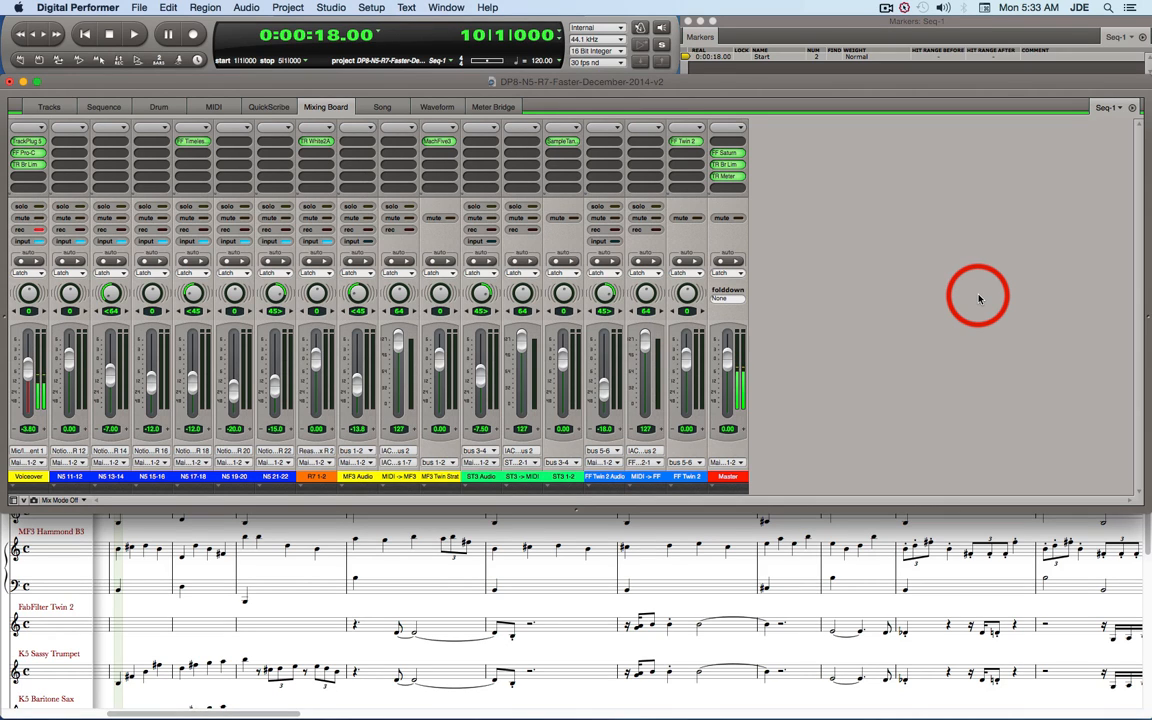
In Digital Performer, add one instrument track assigned to FF Twin 2 (stereo) with one accompanying MIDI track
left_click(297, 8)
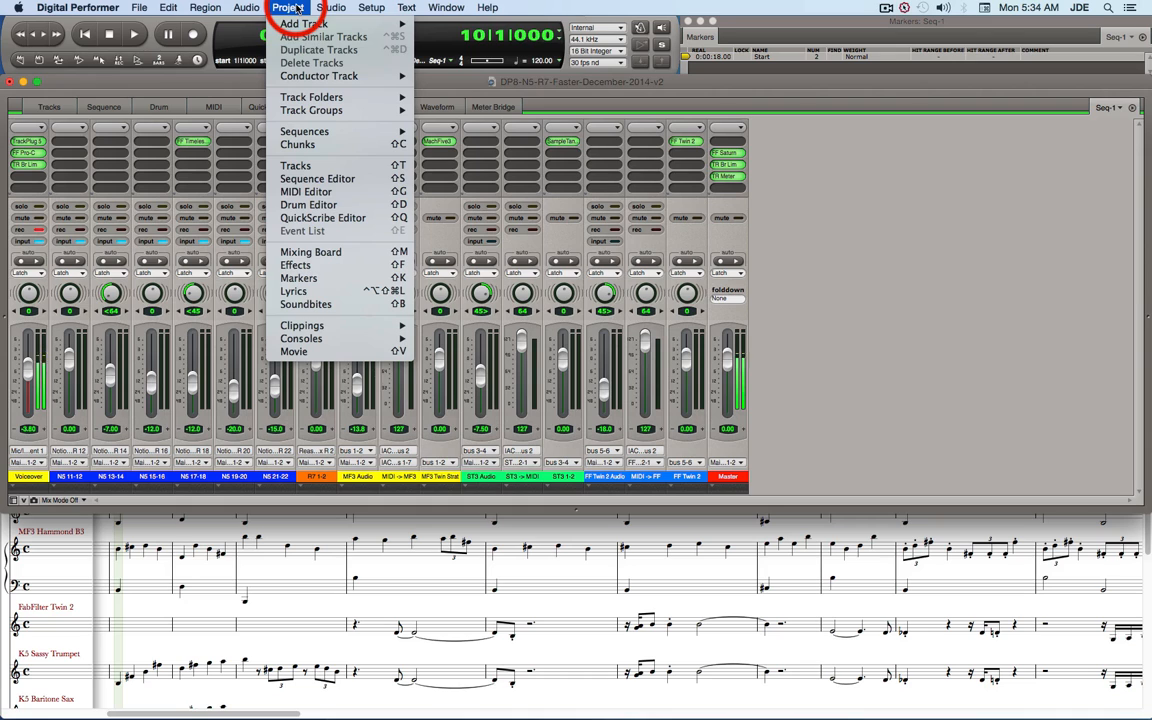
mouse_move(292, 24)
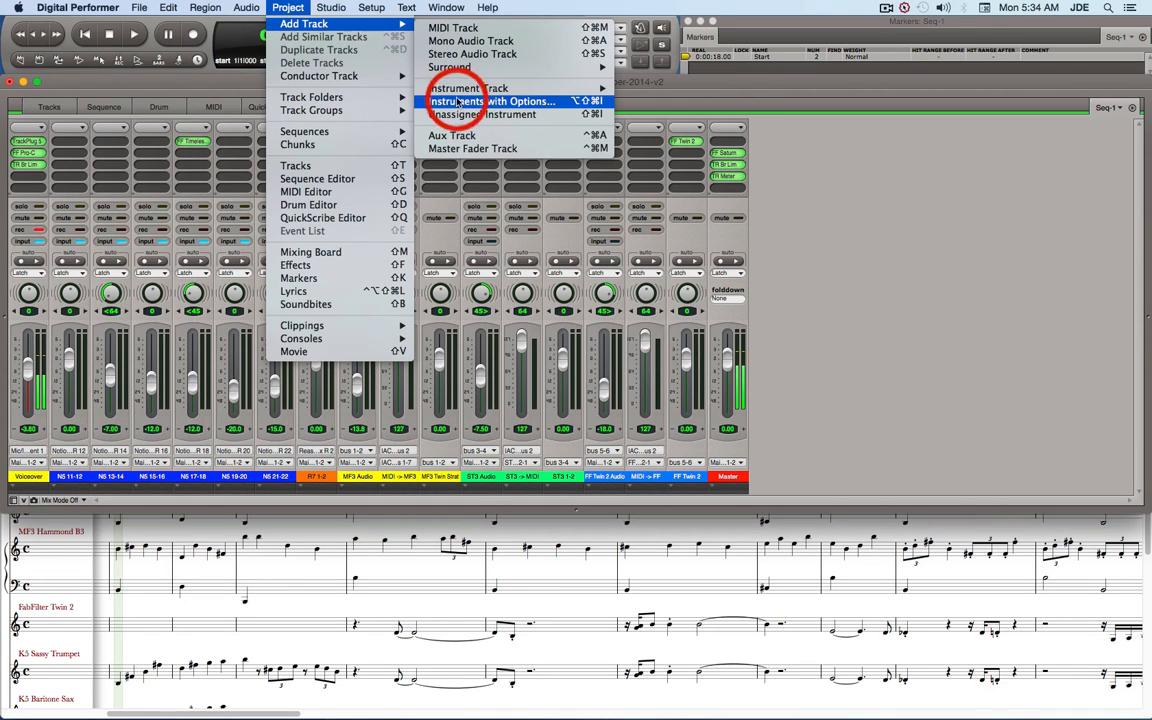
left_click(535, 103)
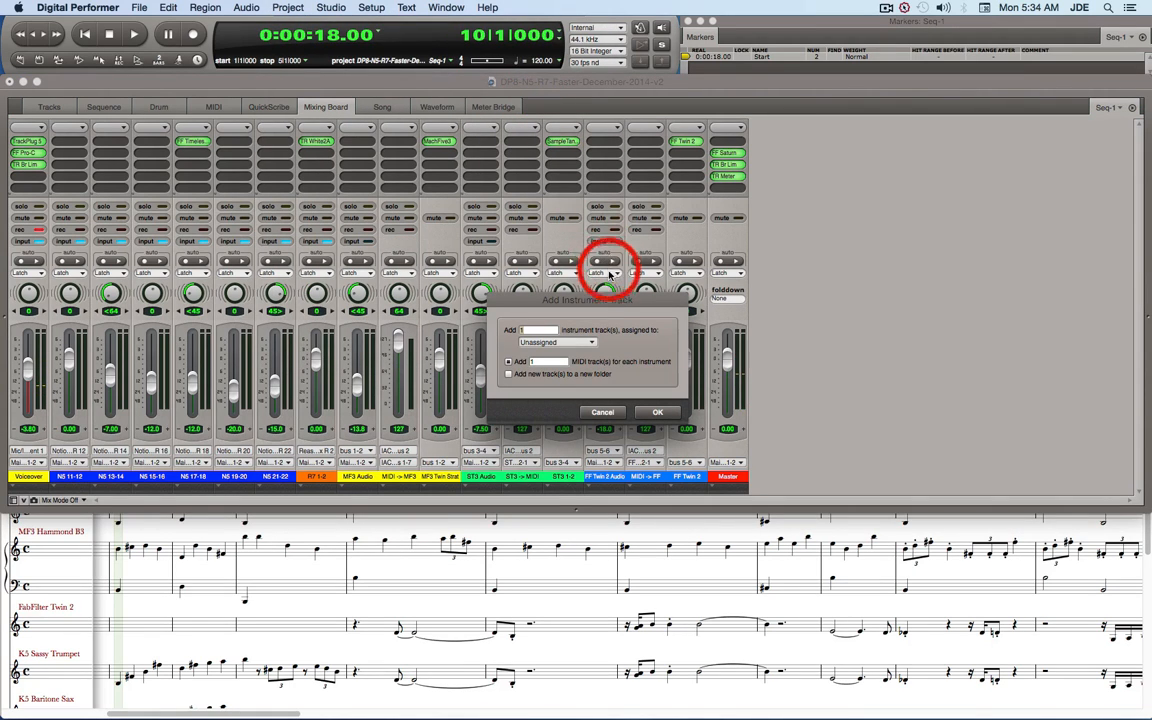
left_click_drag(605, 299, 880, 193)
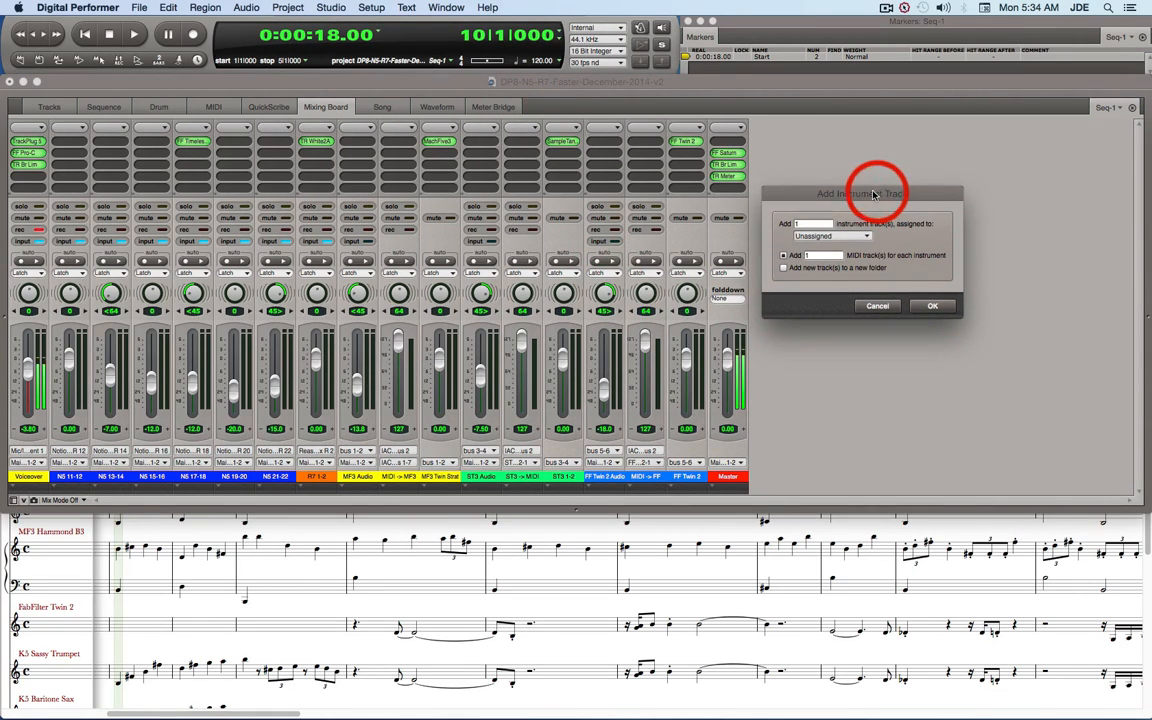
left_click(805, 235)
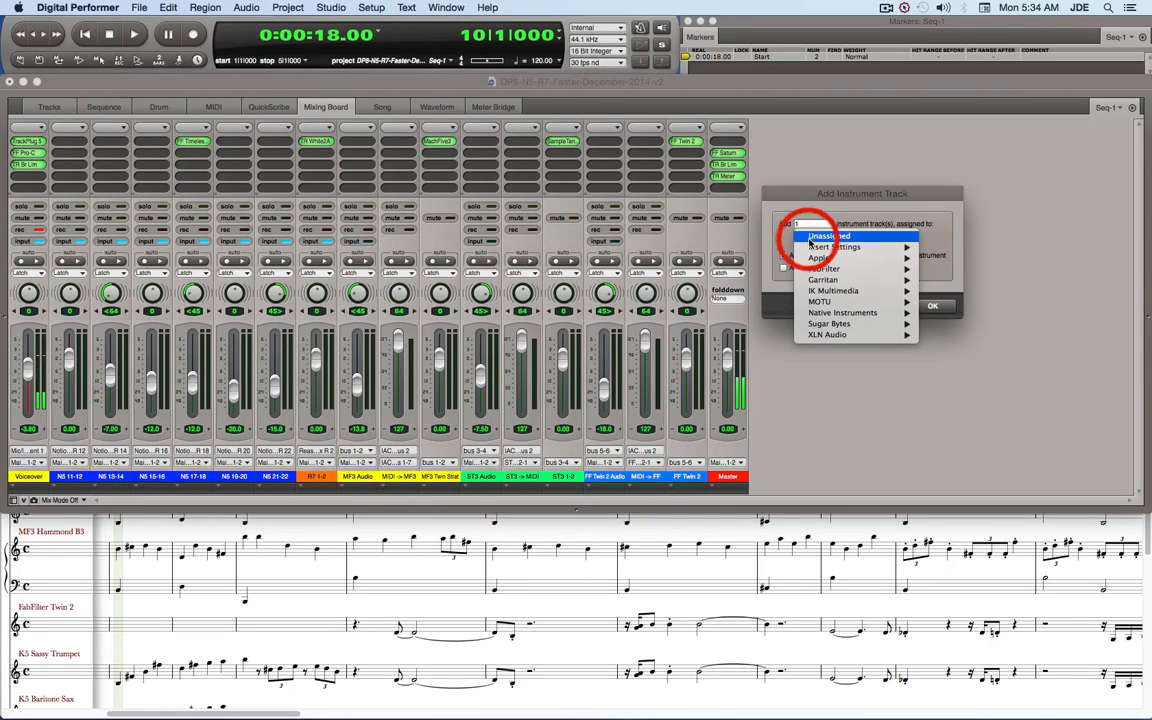
mouse_move(824, 283)
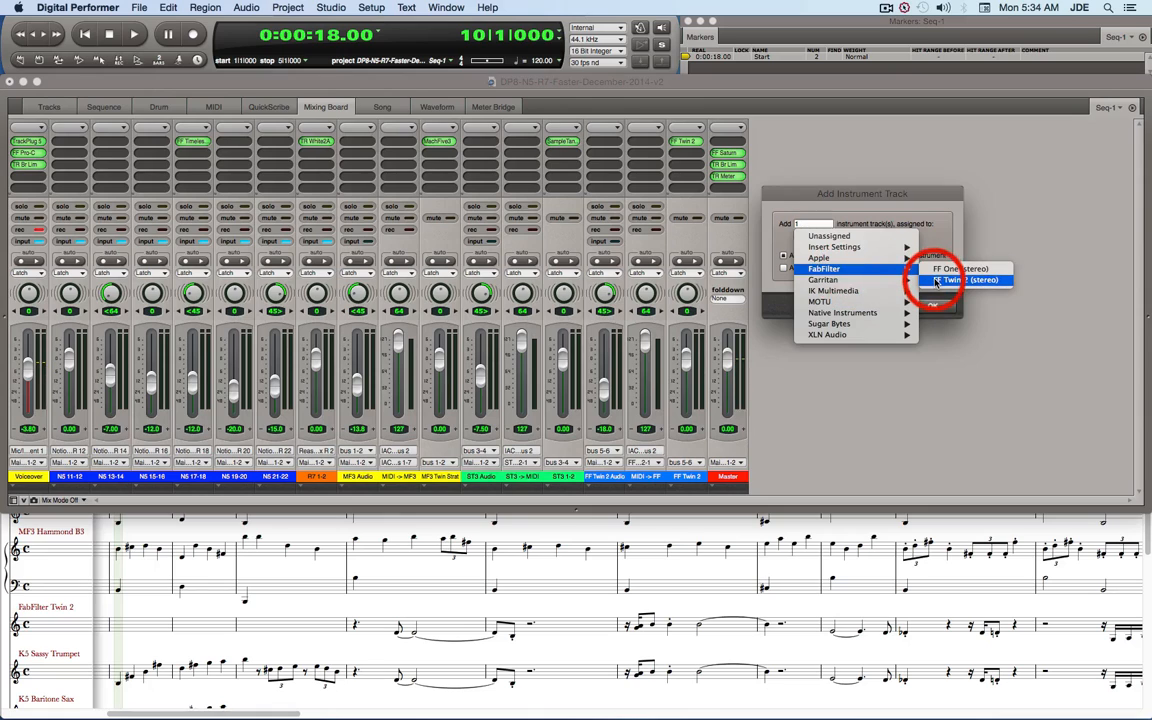
left_click(936, 281)
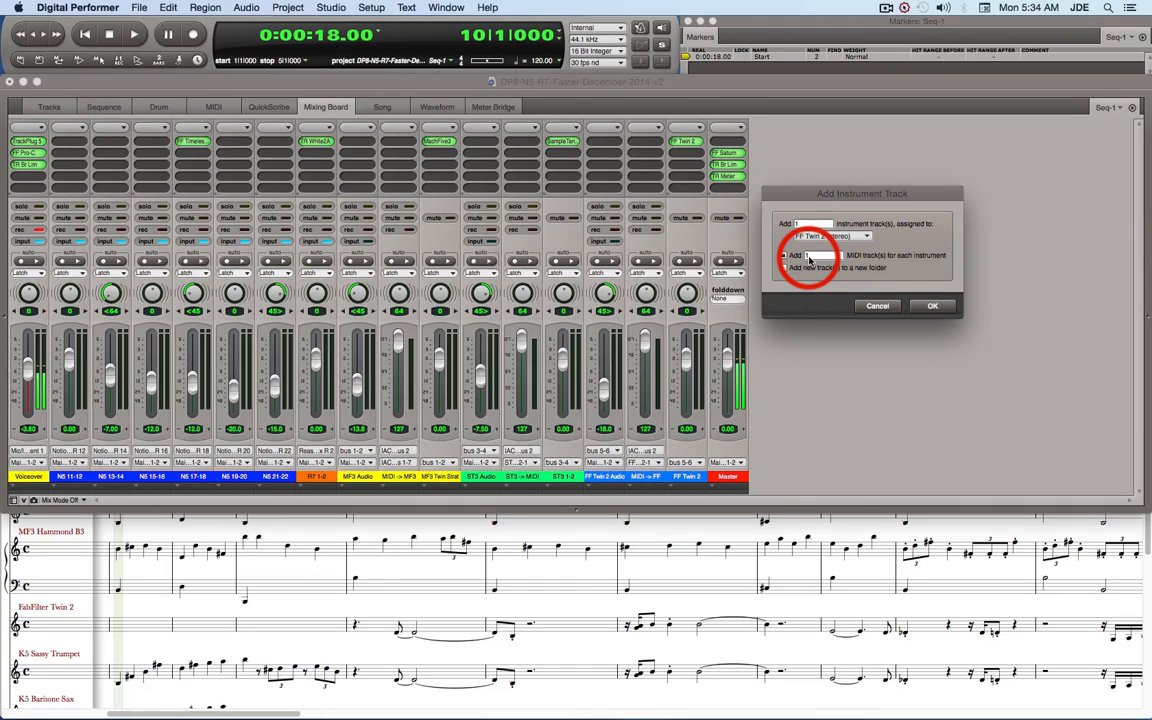
left_click(930, 306)
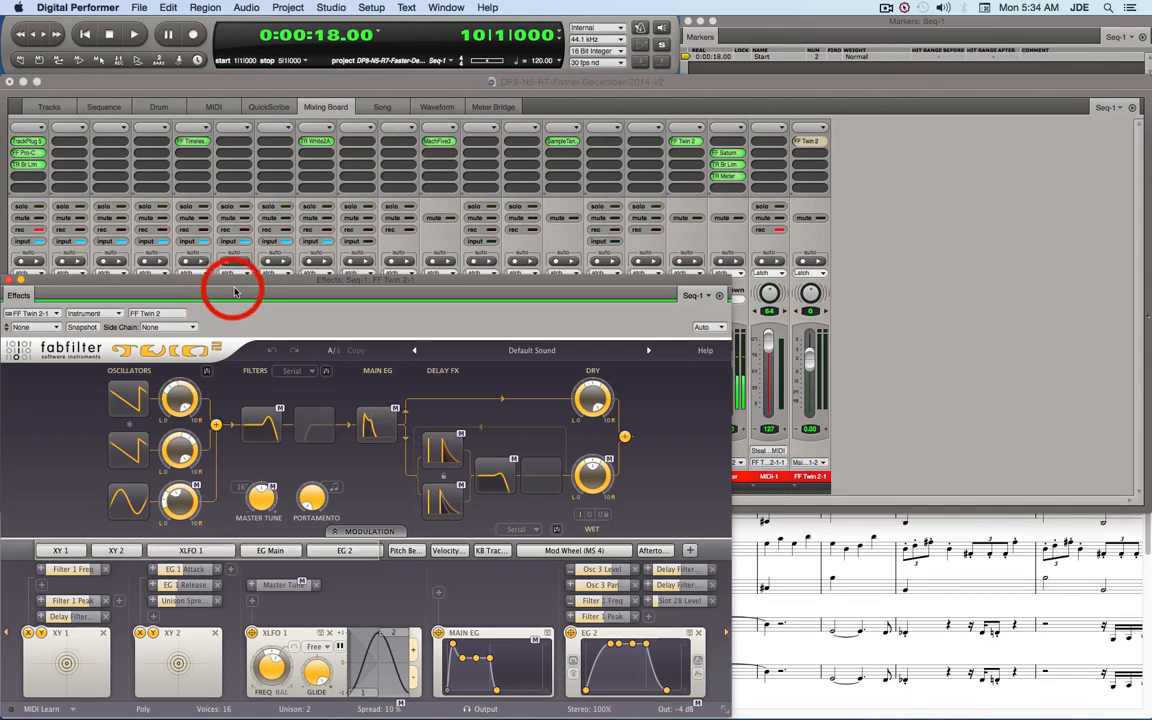
Load the Dript O preset from the Lead Techno category into the new FabFilter Twin 2 and close its window
left_click_drag(228, 290, 432, 118)
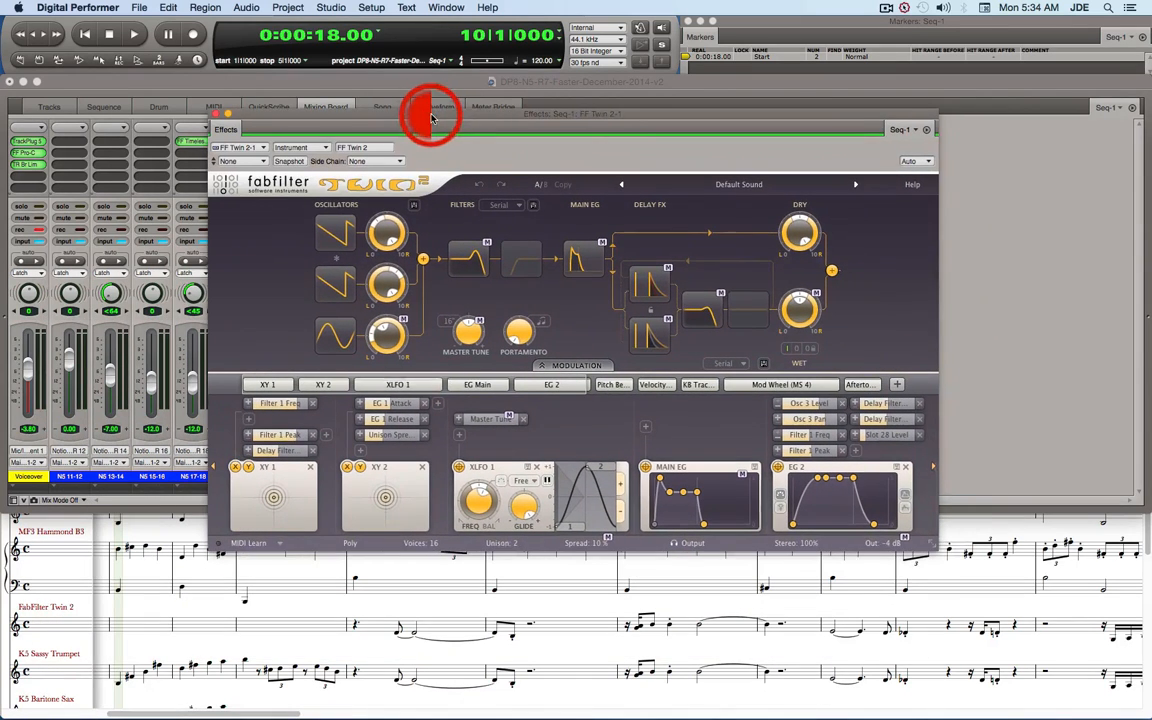
left_click(743, 186)
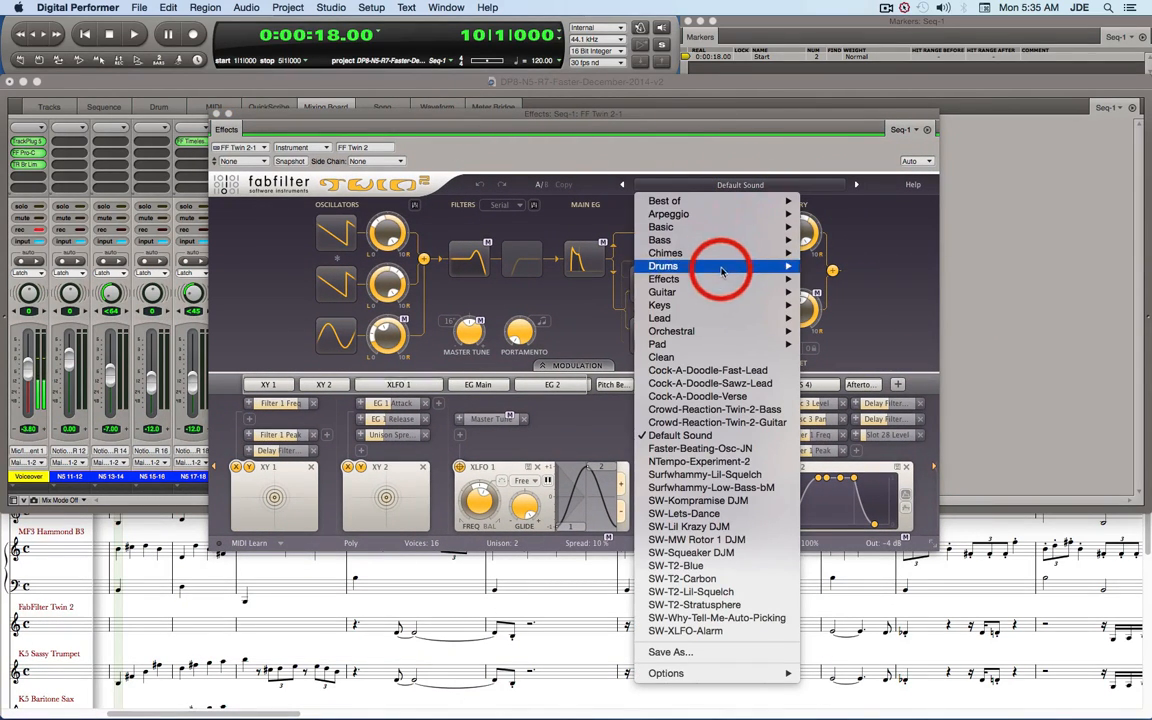
mouse_move(697, 319)
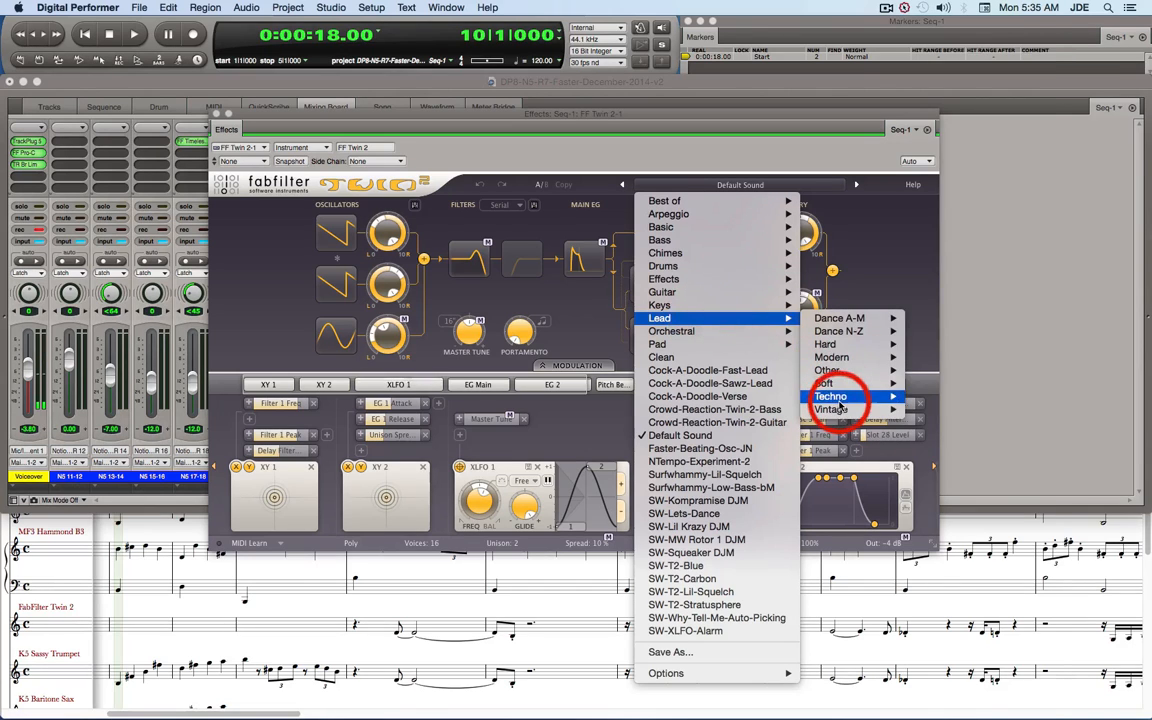
mouse_move(838, 399)
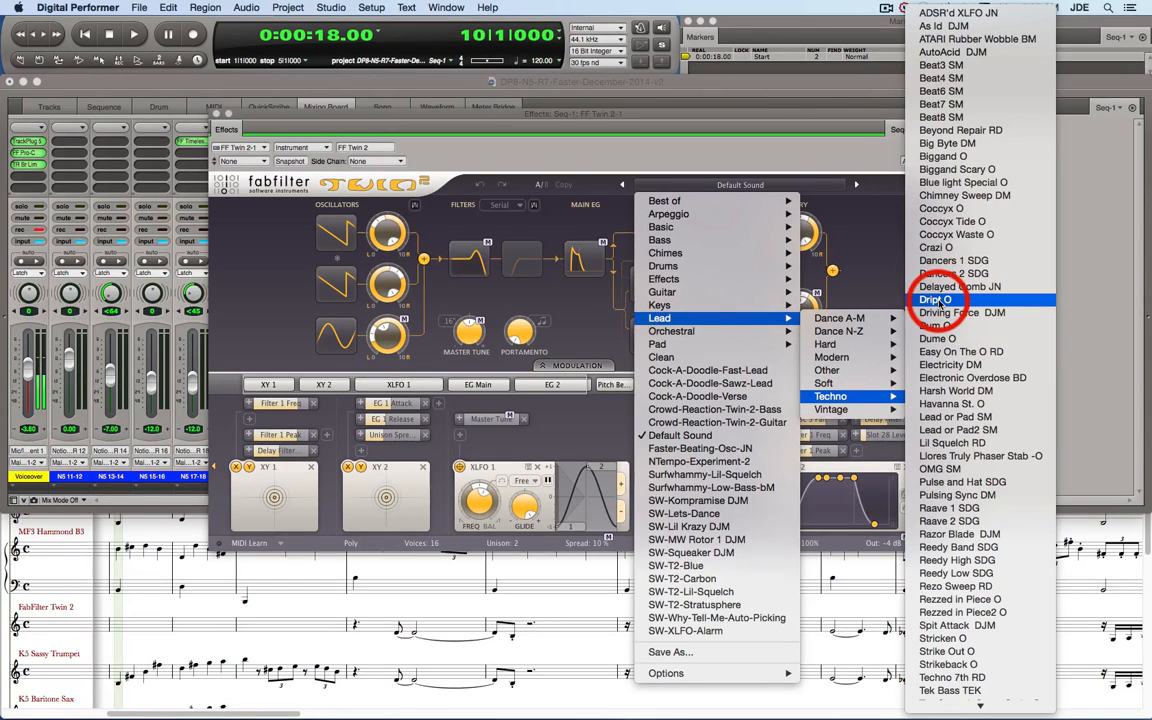
left_click(933, 300)
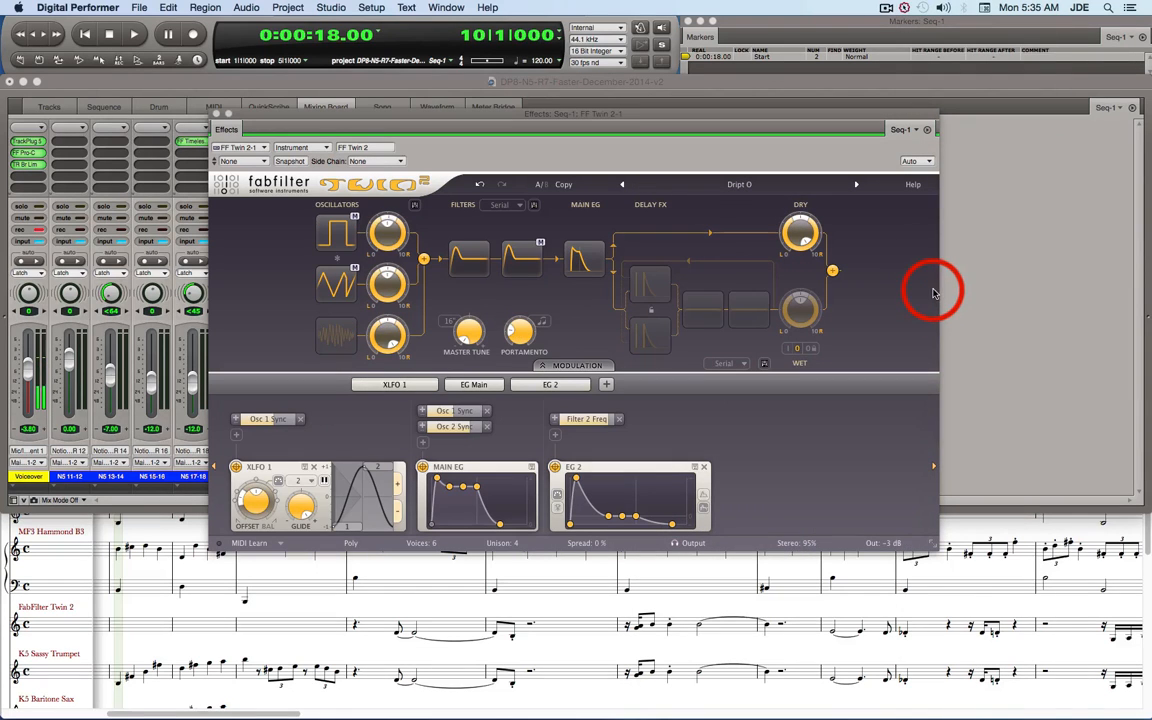
left_click(218, 114)
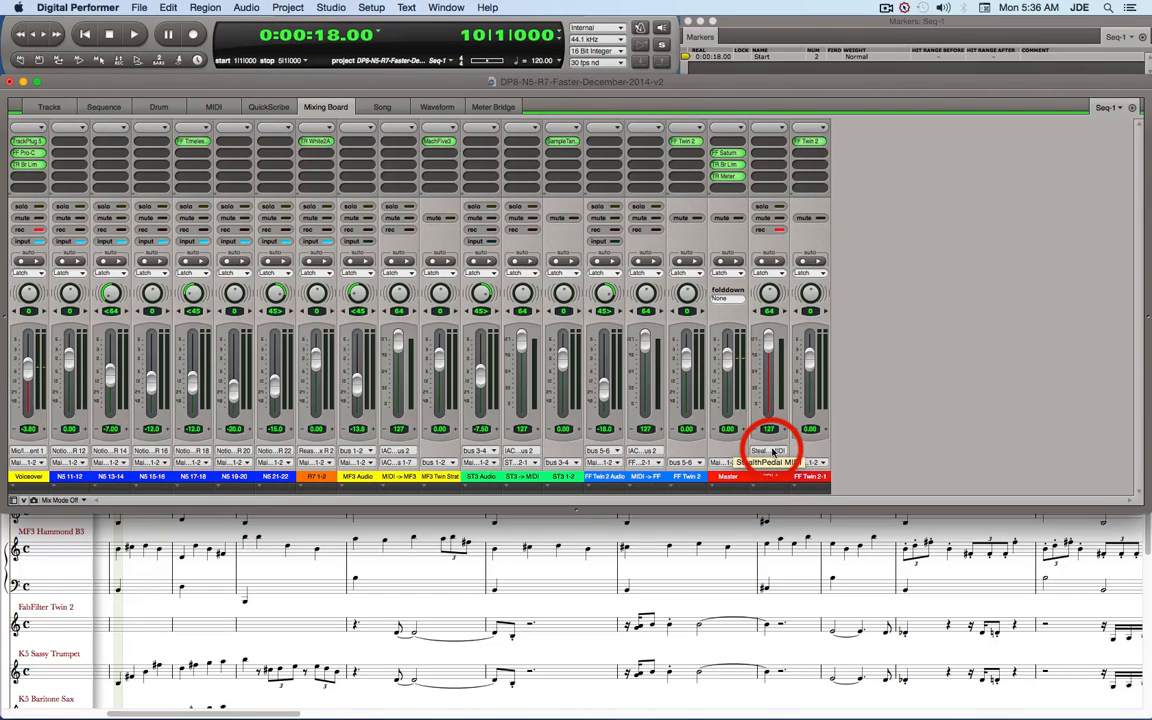
Set the MIDI-1 track's input to IAC Driver IAC Bus 2-7
left_click(772, 452)
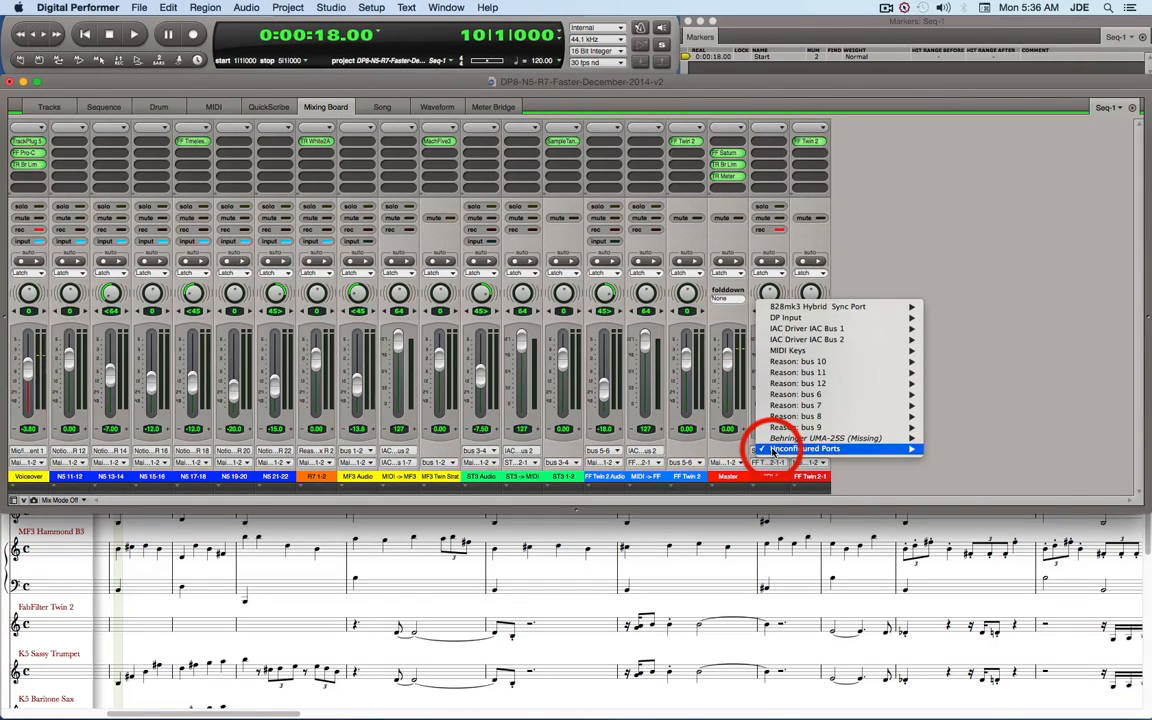
mouse_move(788, 344)
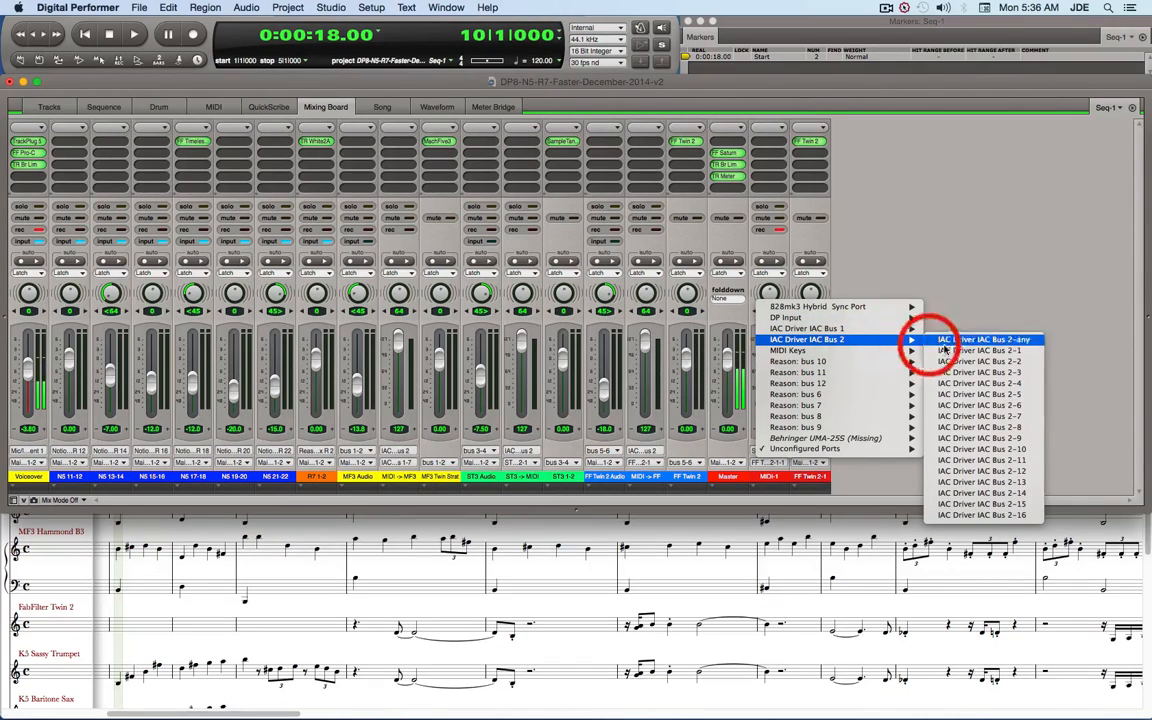
left_click(1002, 416)
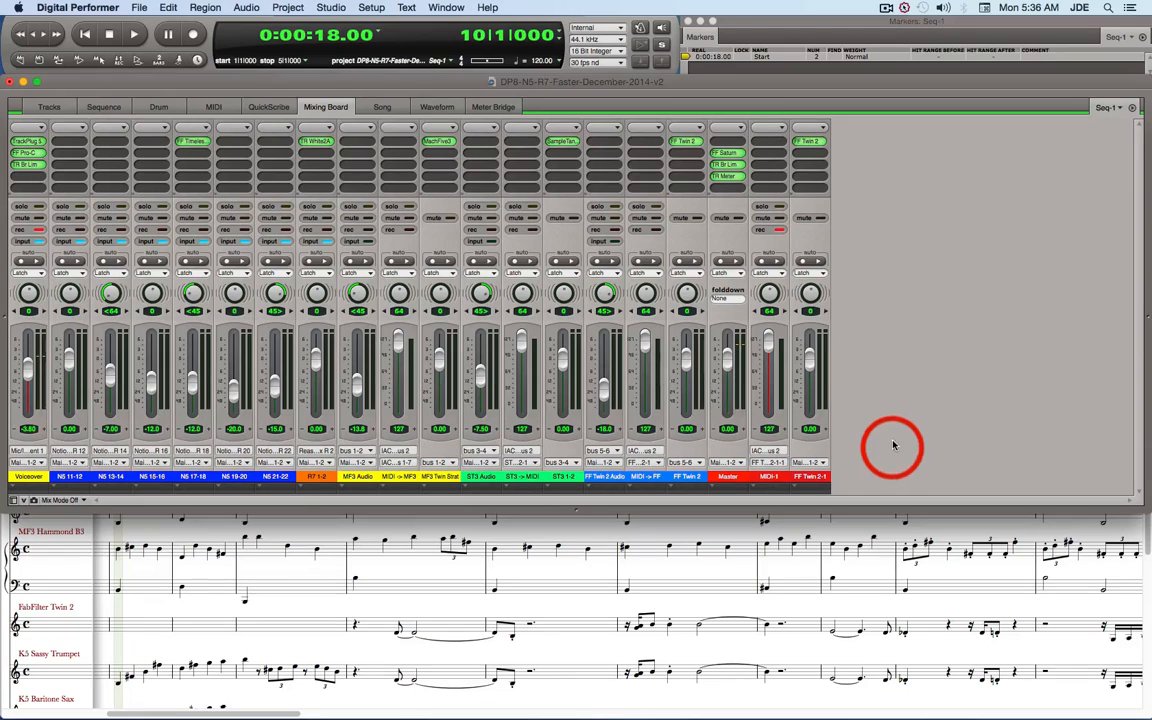
Add a stereo audio track to the mixing board
left_click(289, 8)
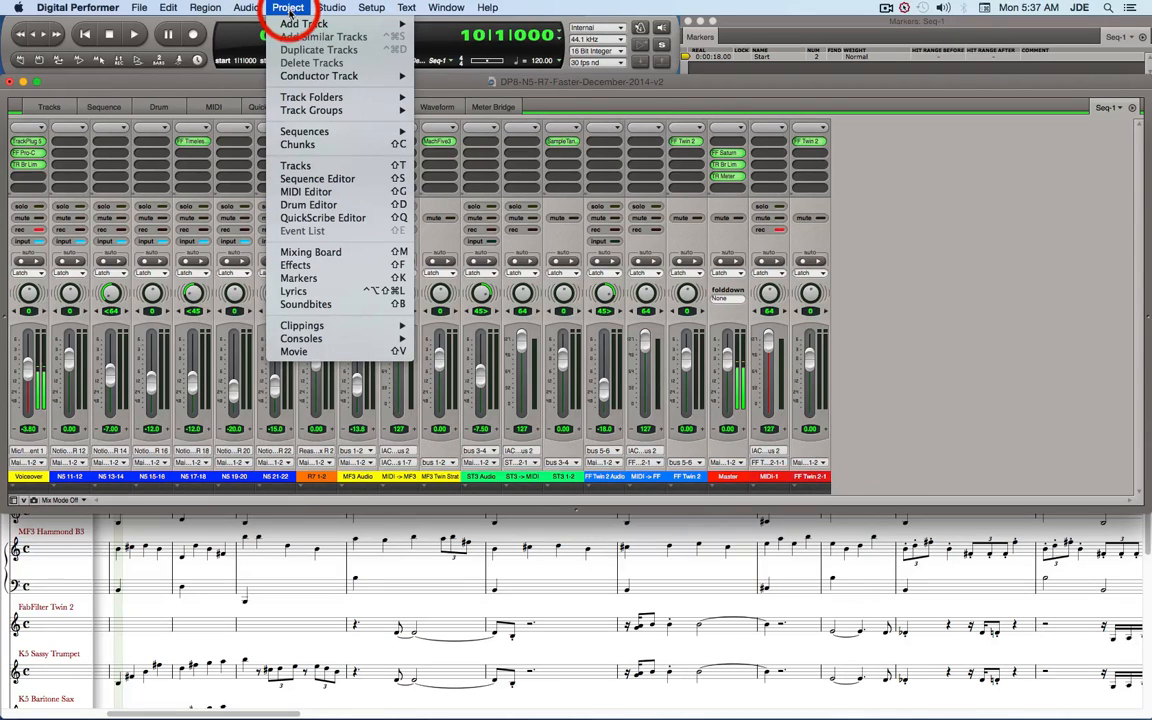
mouse_move(300, 24)
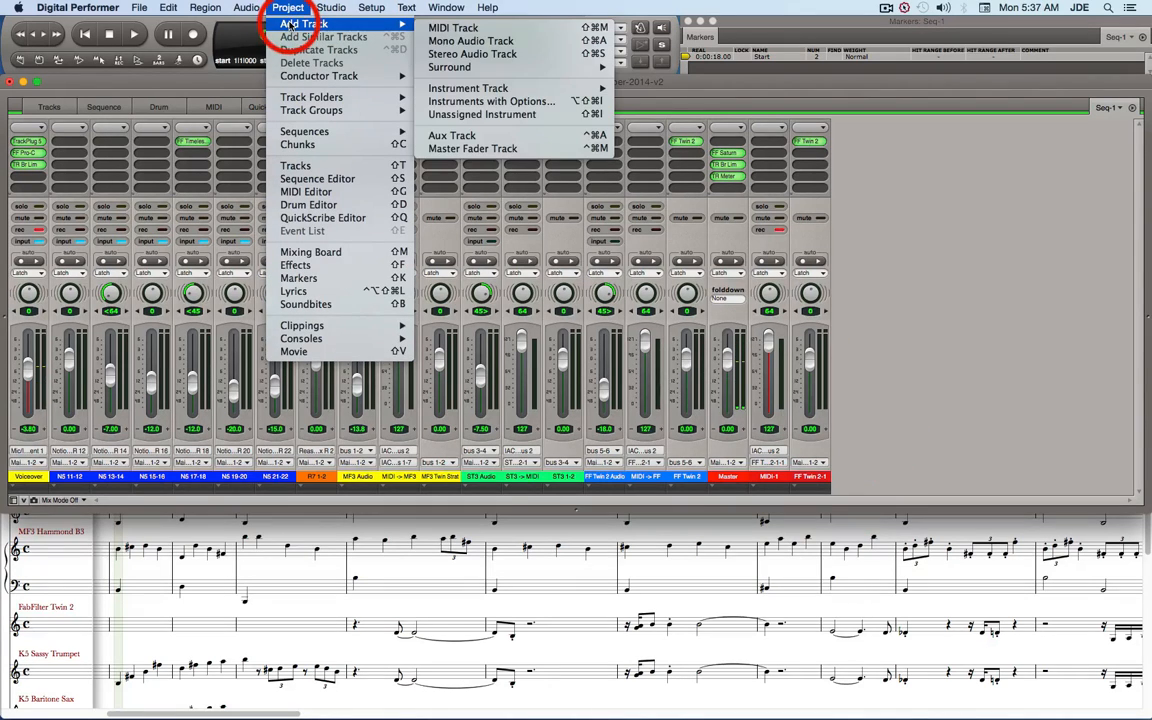
left_click(456, 44)
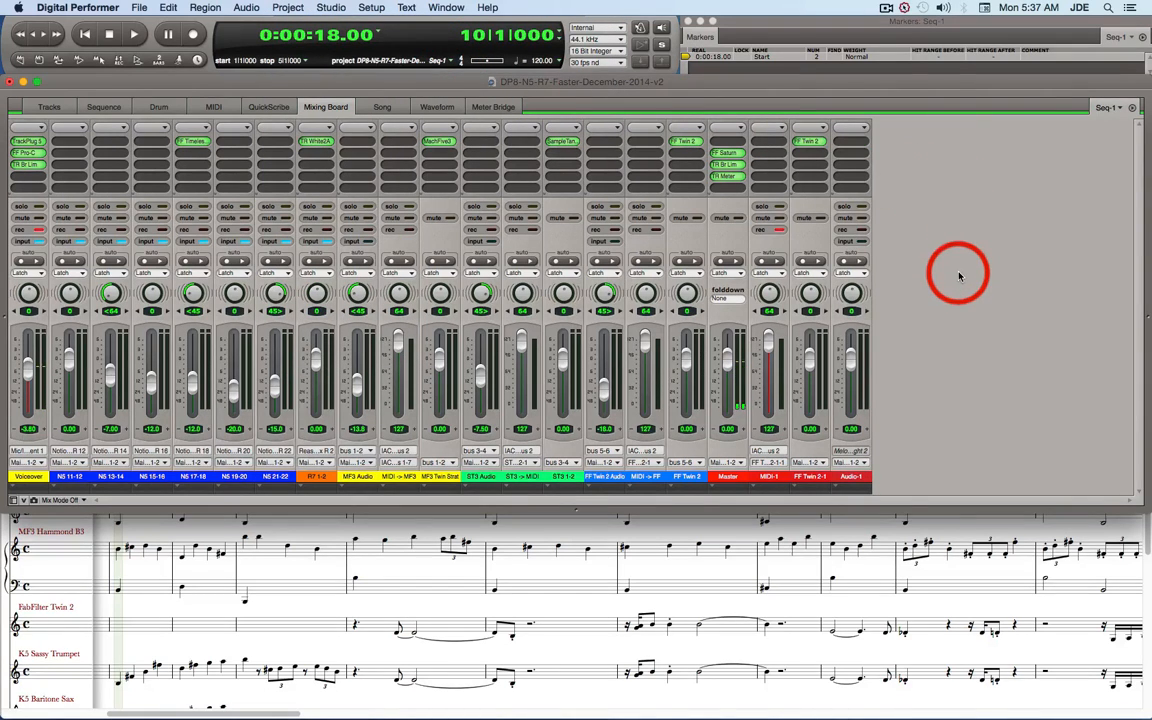
Route the FF Twin 2-1 output to a new stereo bundle on bus 7-8 and set the Audio-1 input to bus 7-8
left_click(808, 464)
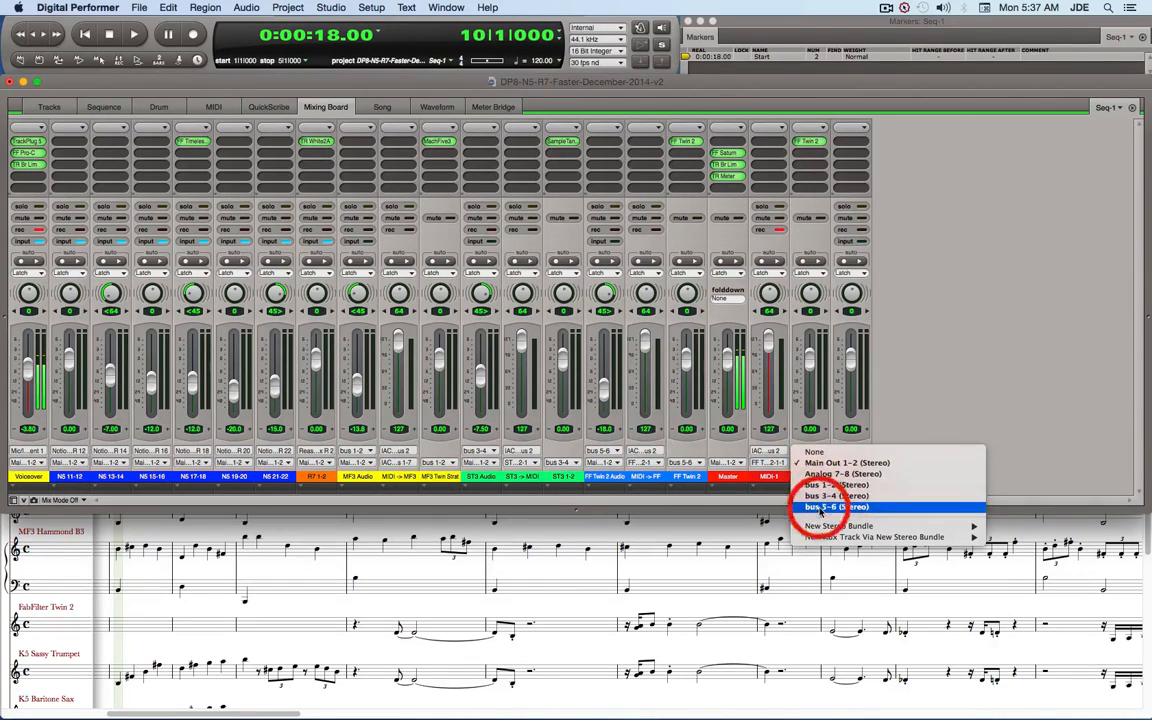
mouse_move(825, 526)
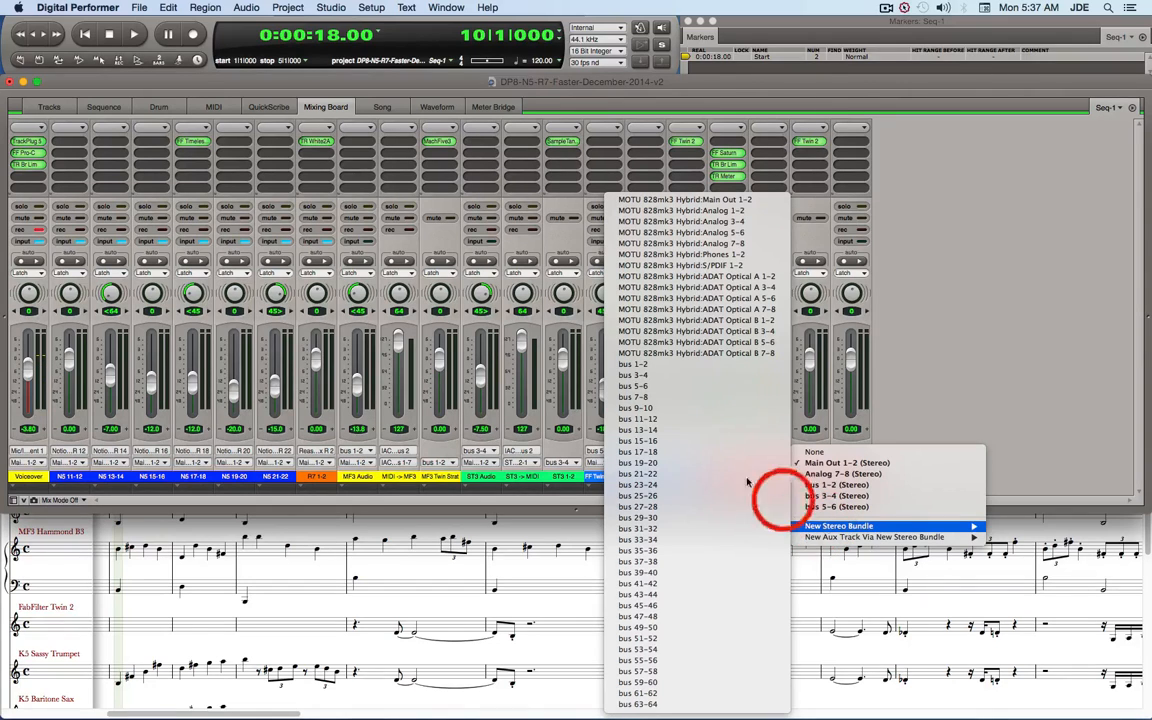
left_click(641, 398)
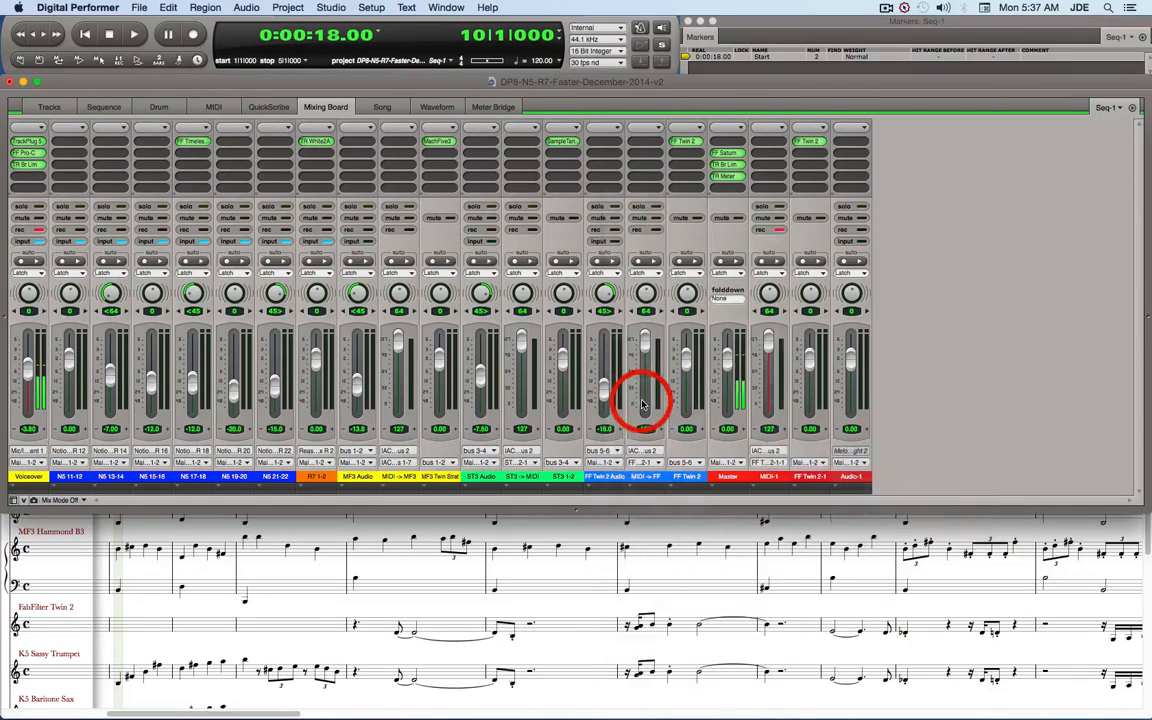
left_click(851, 453)
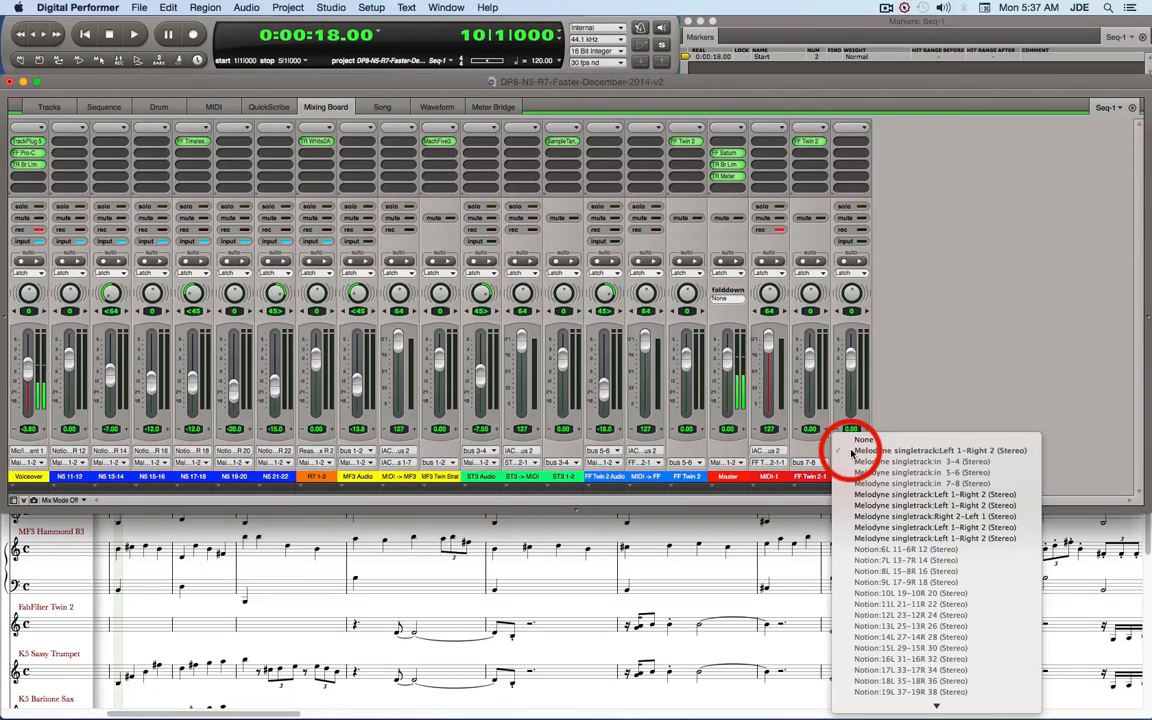
mouse_move(921, 700)
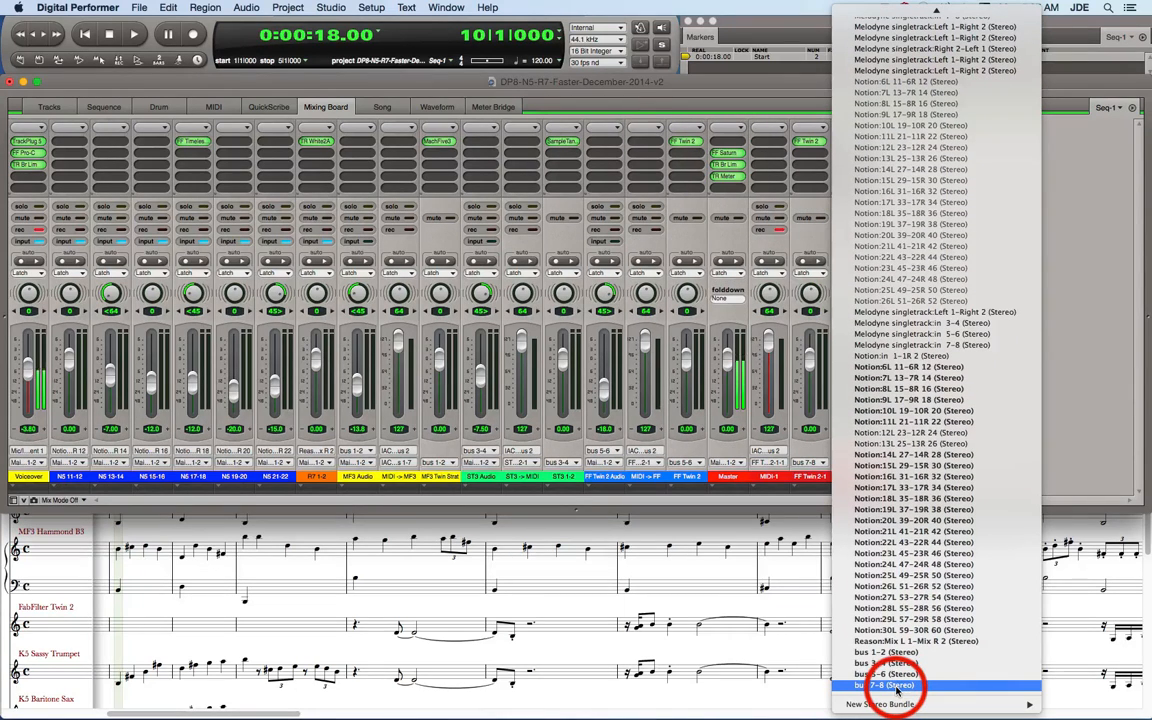
left_click(897, 686)
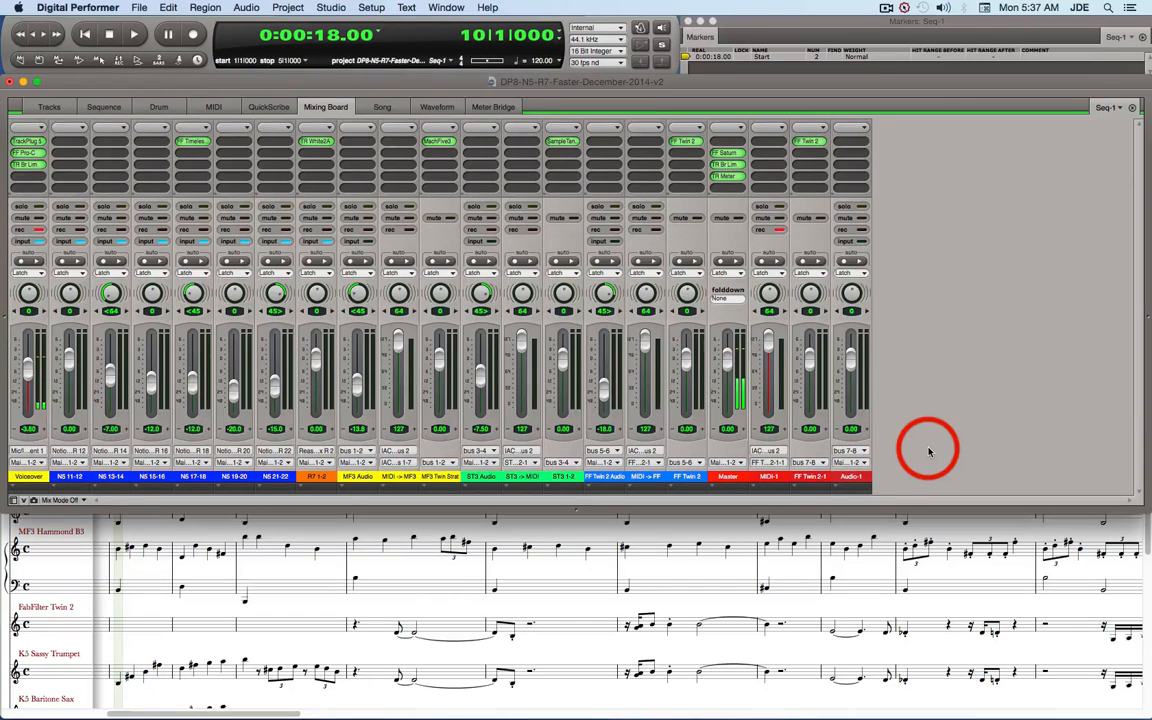
Arm the Audio-1 track for recording and enable its input monitoring
left_click(861, 230)
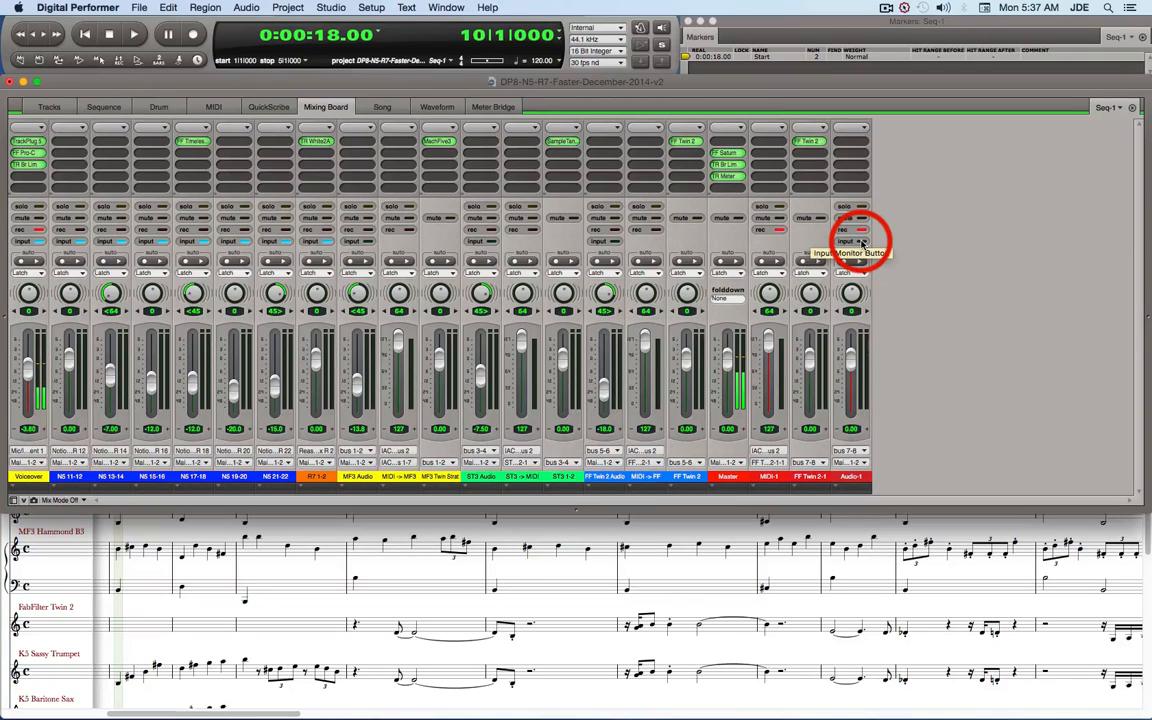
left_click(860, 242)
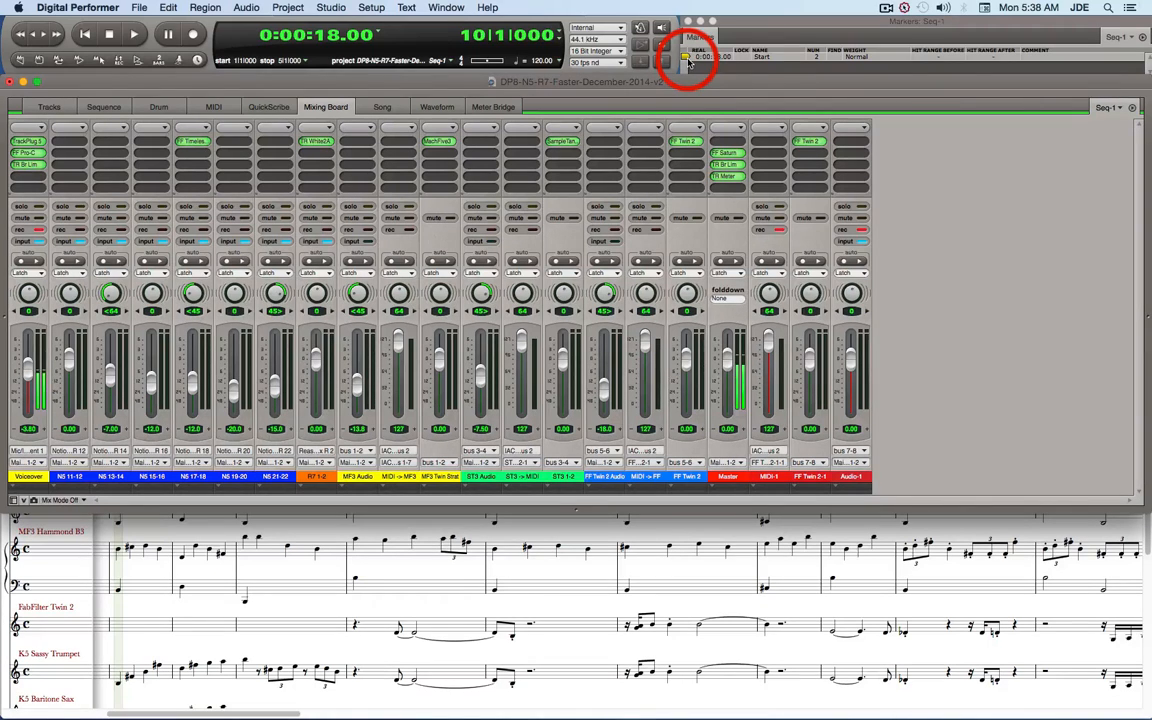
Switch to Notion to examine where the score's music begins, locate Digital Performer to the Start marker, and bring its mixing board forward
left_click(549, 648)
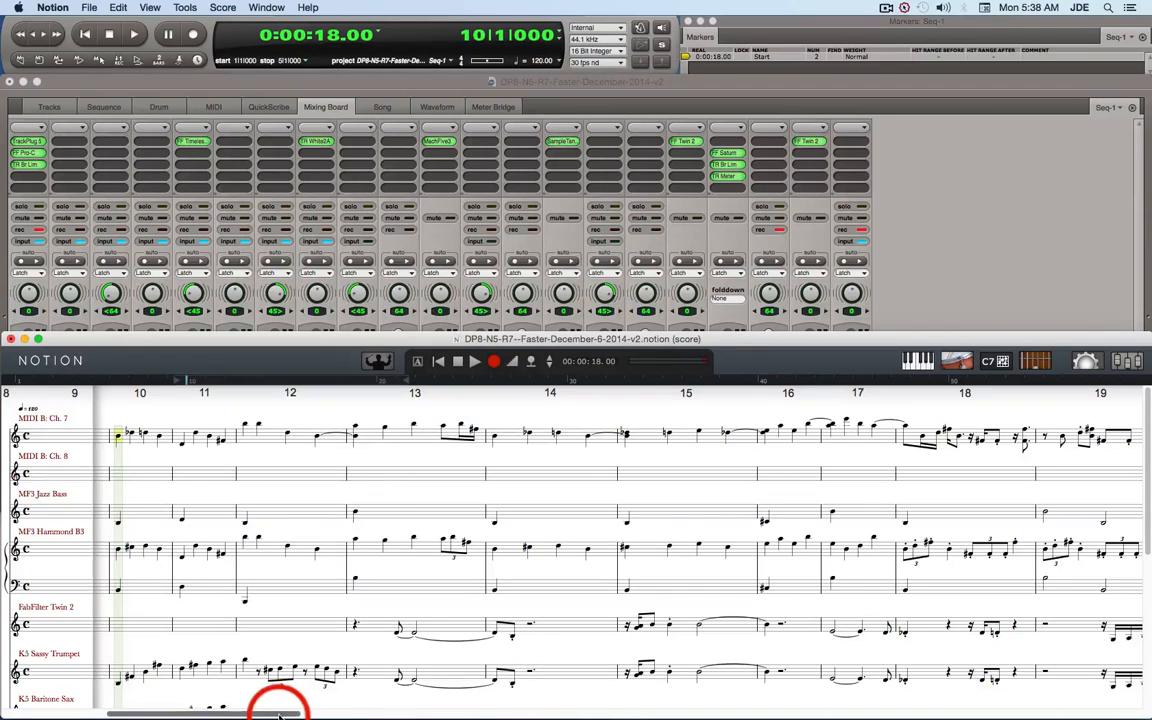
left_click_drag(270, 713, 78, 713)
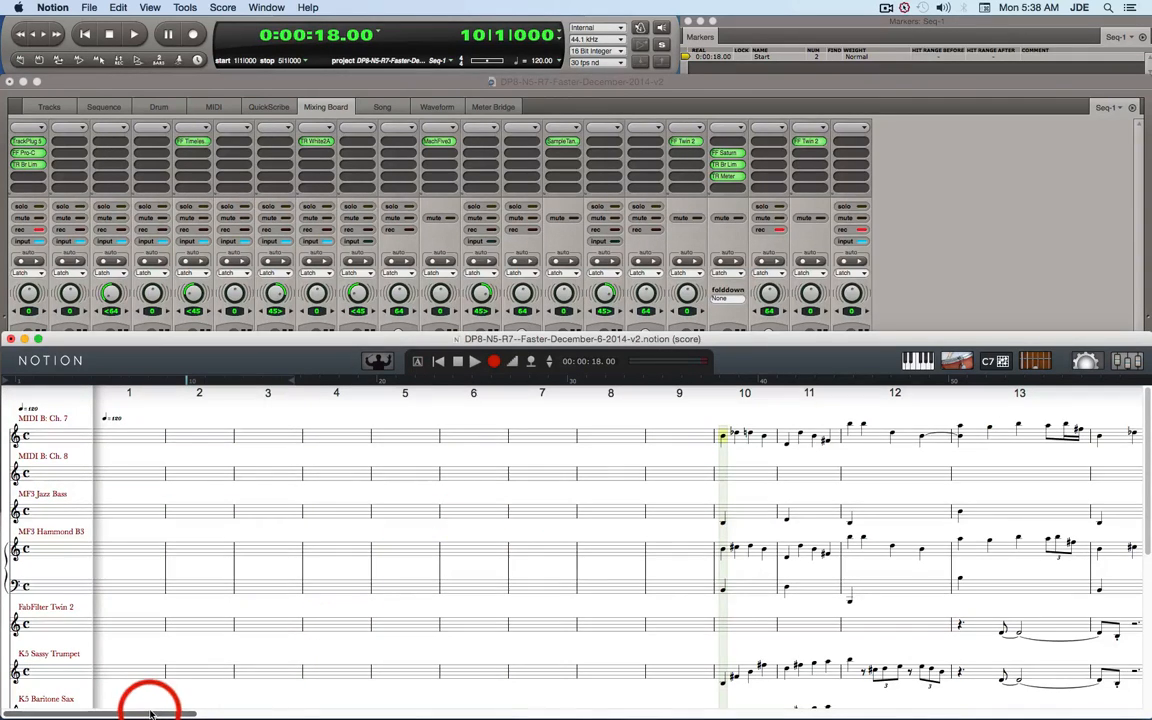
left_click_drag(150, 713, 255, 713)
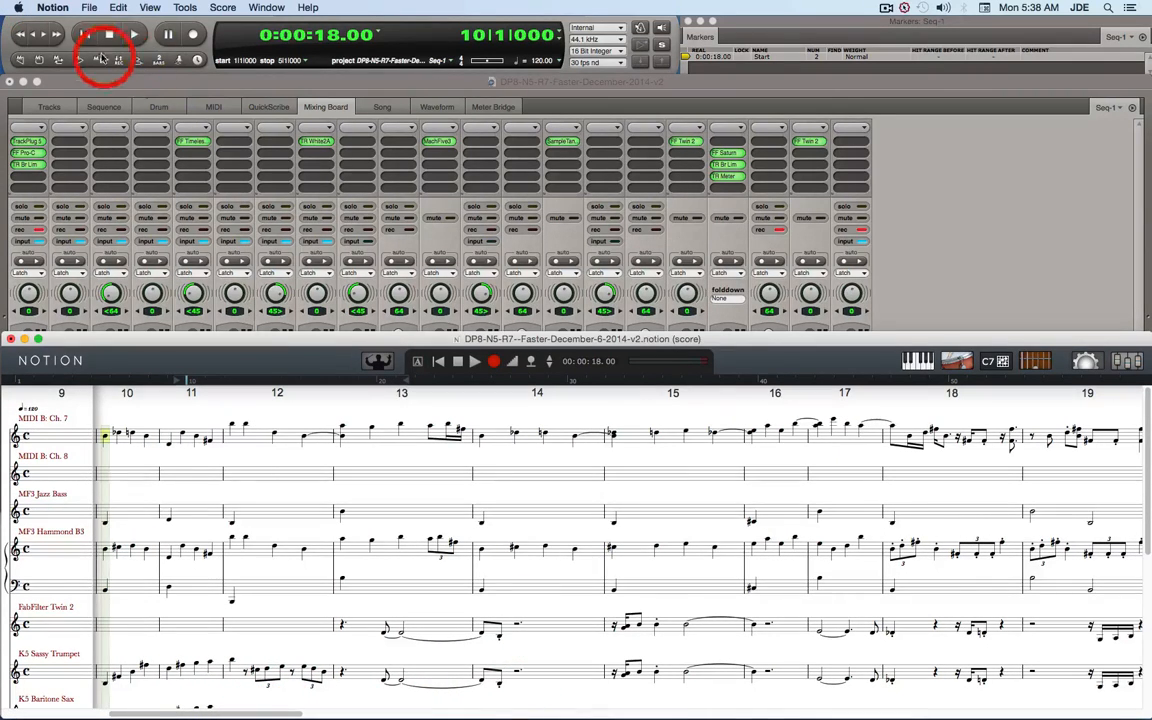
left_click(686, 58)
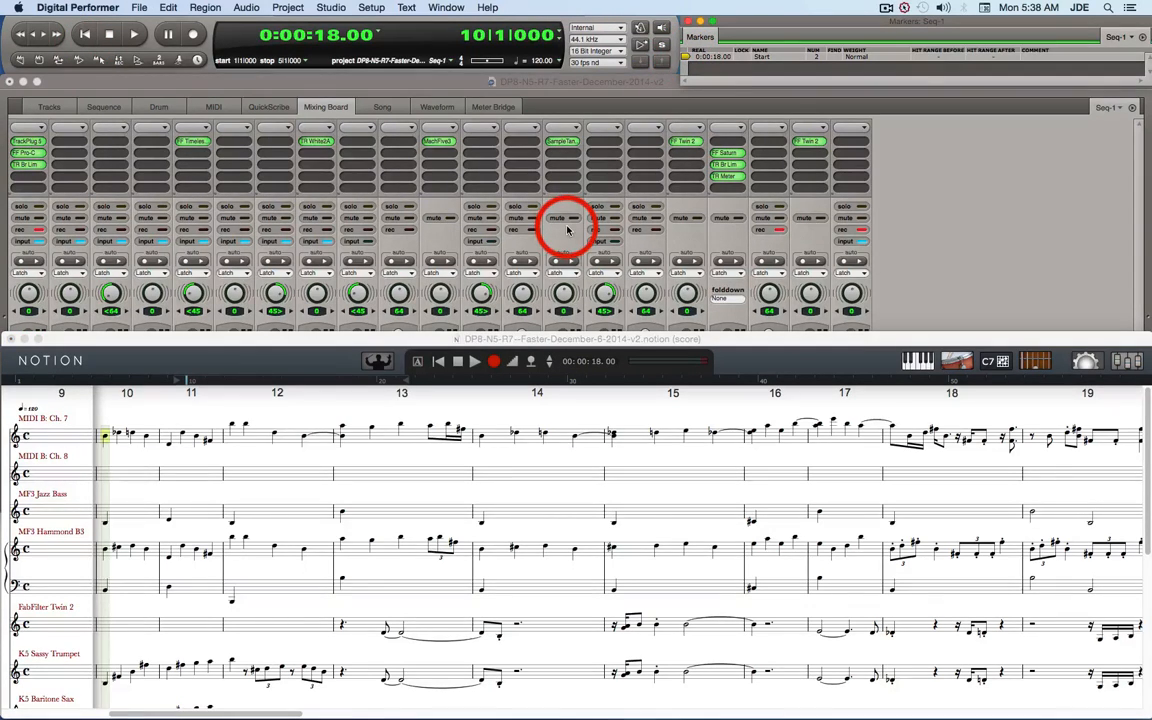
left_click(1040, 235)
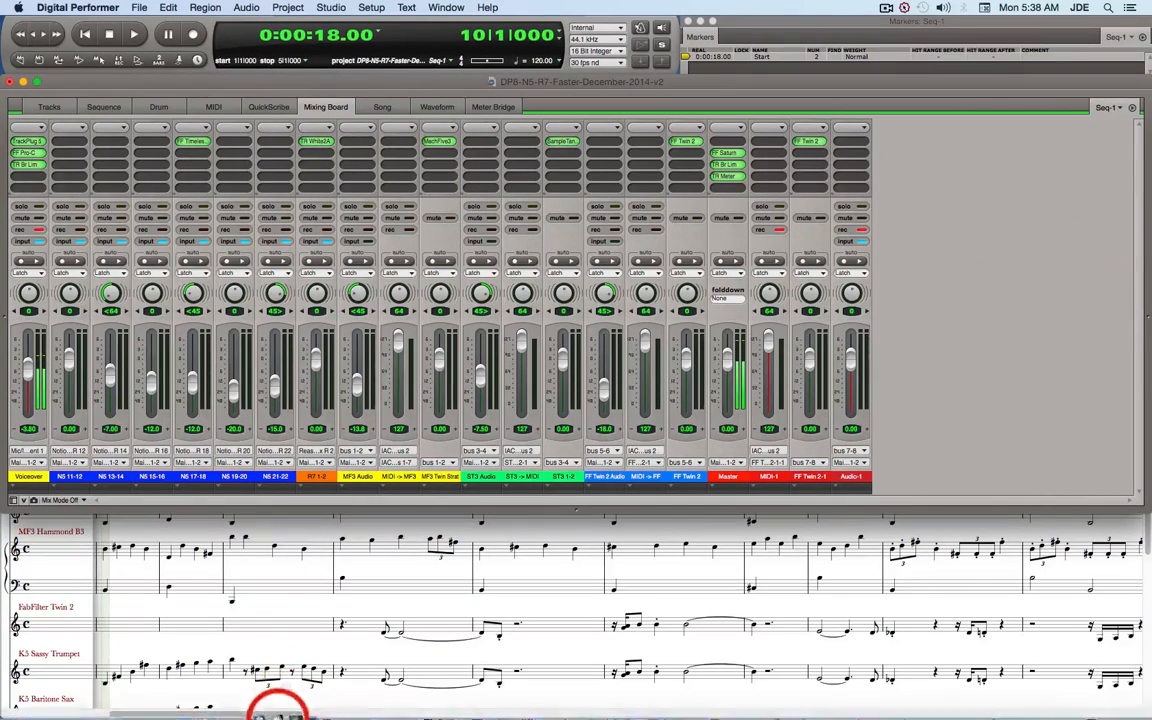
Switch to Reason to check its mixer and song position, and return to the Digital Performer mixing board
mouse_move(281, 700)
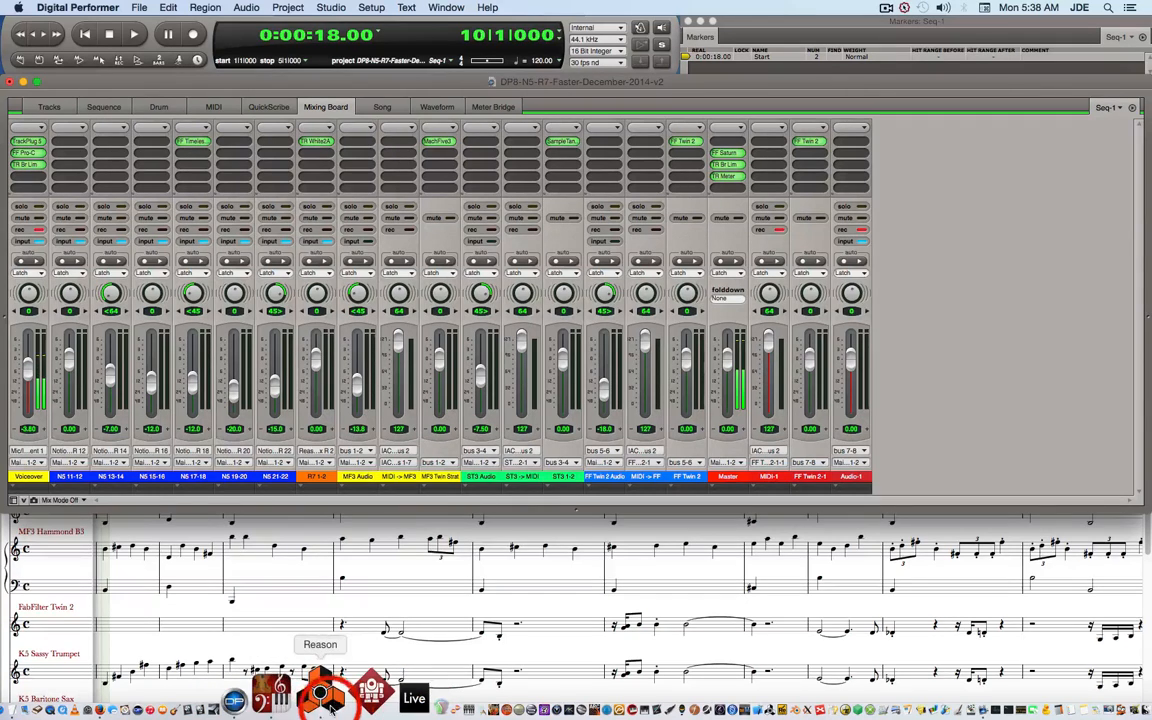
left_click(325, 698)
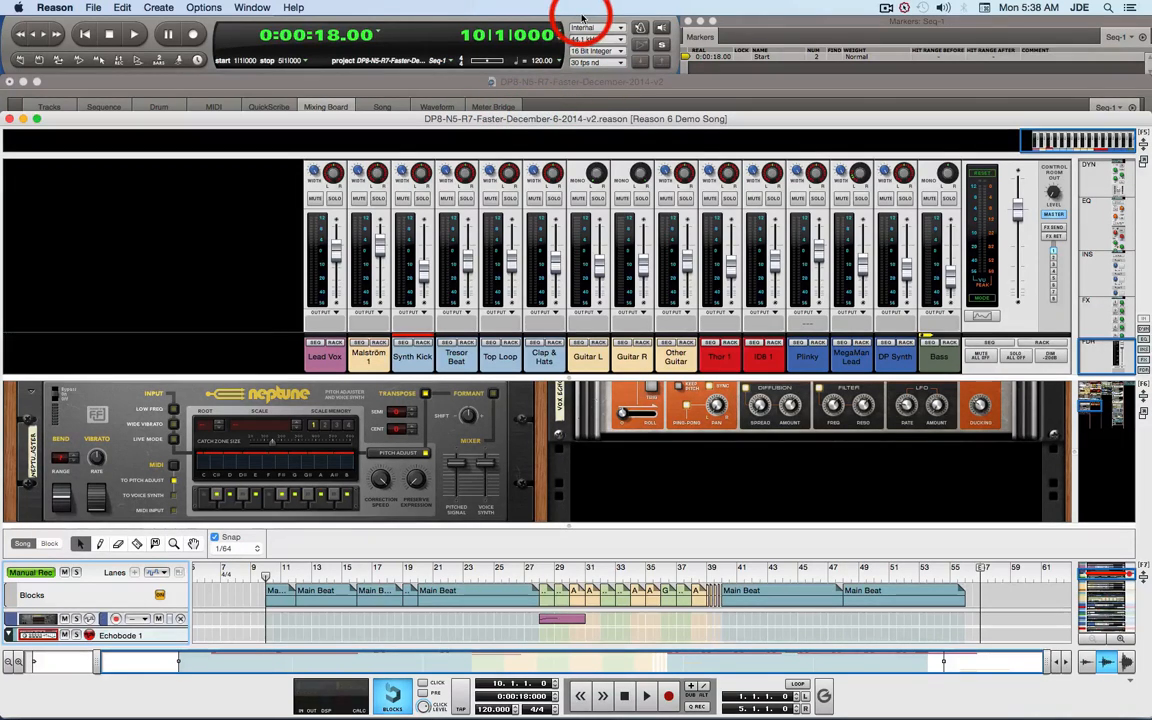
left_click(554, 73)
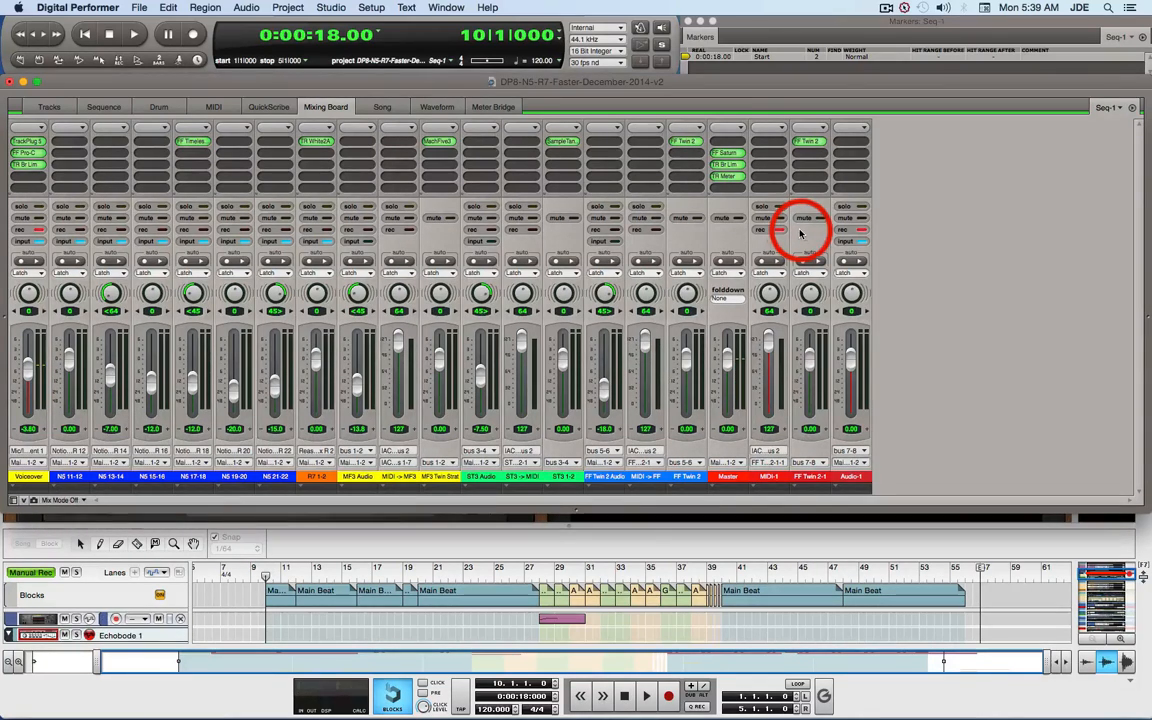
Record the armed tracks from the Start marker, solo Audio-1 during the take, and stop around measure 19
left_click(194, 36)
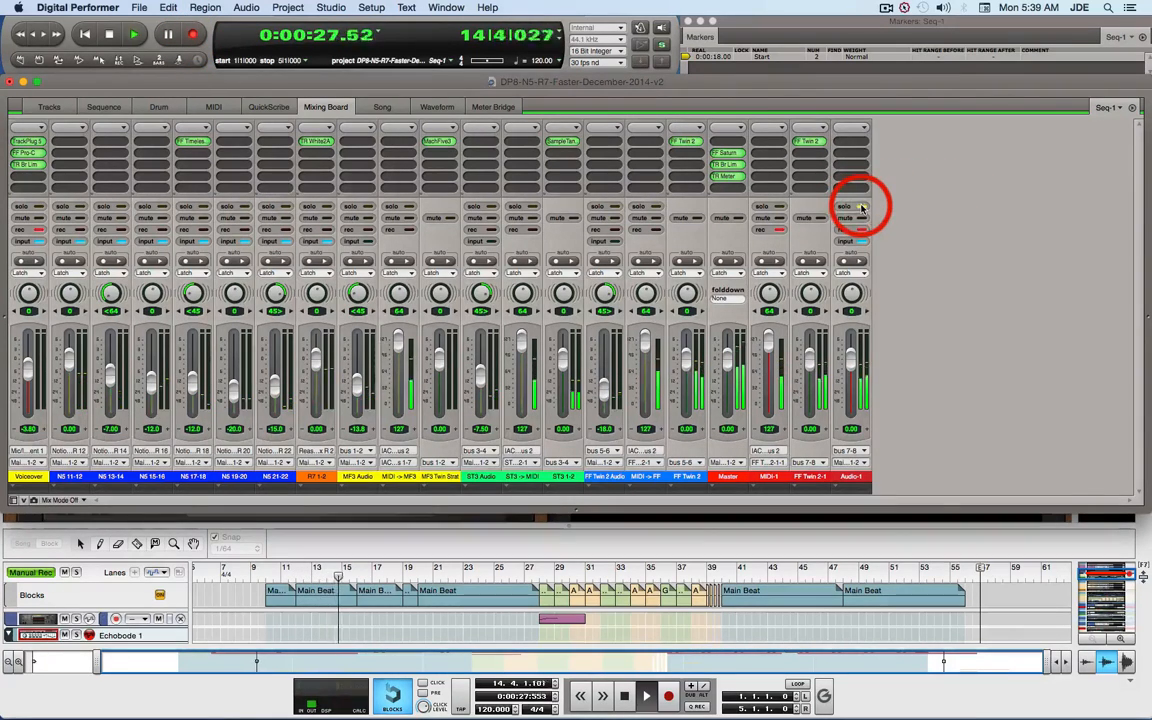
left_click(111, 37)
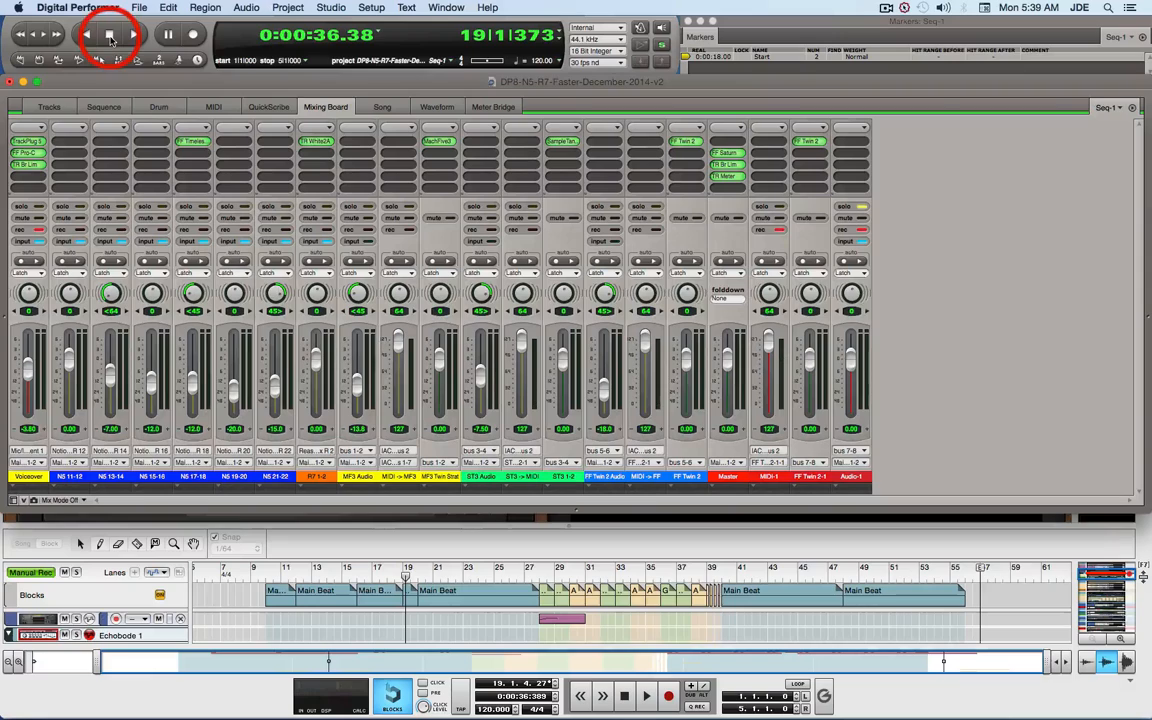
Examine the recorded MIDI-1 and Audio-1 takes at the end of the track list in the Sequence editor
left_click(105, 107)
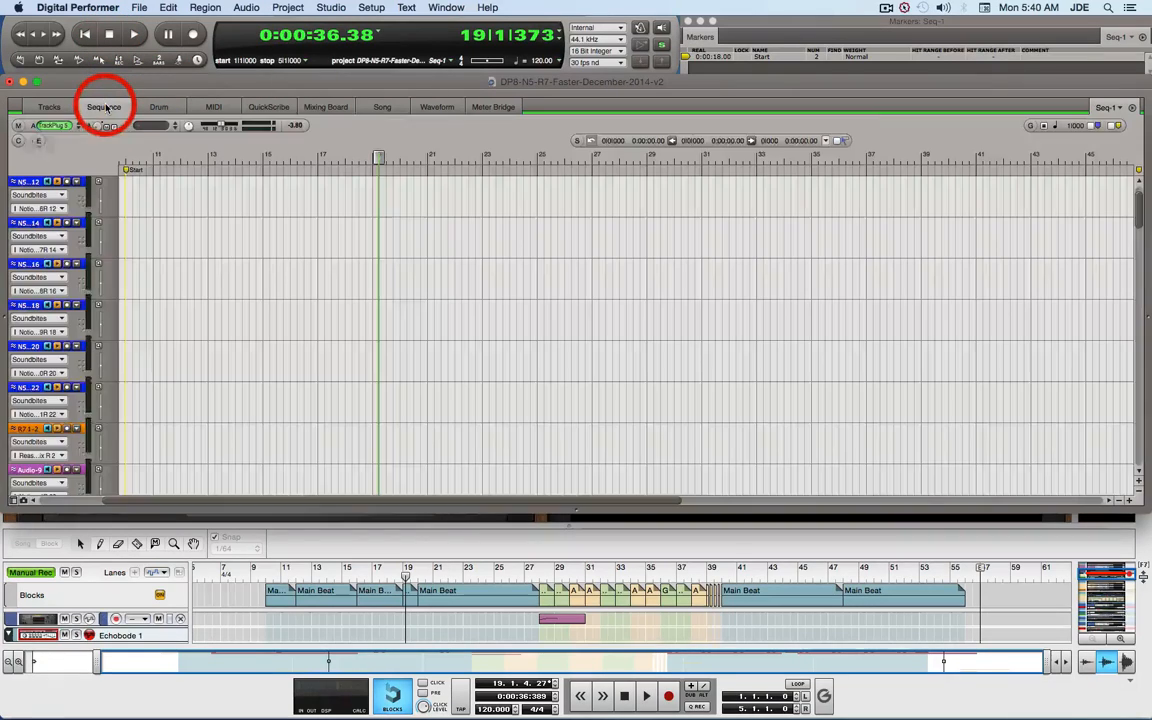
left_click_drag(1141, 218, 1140, 452)
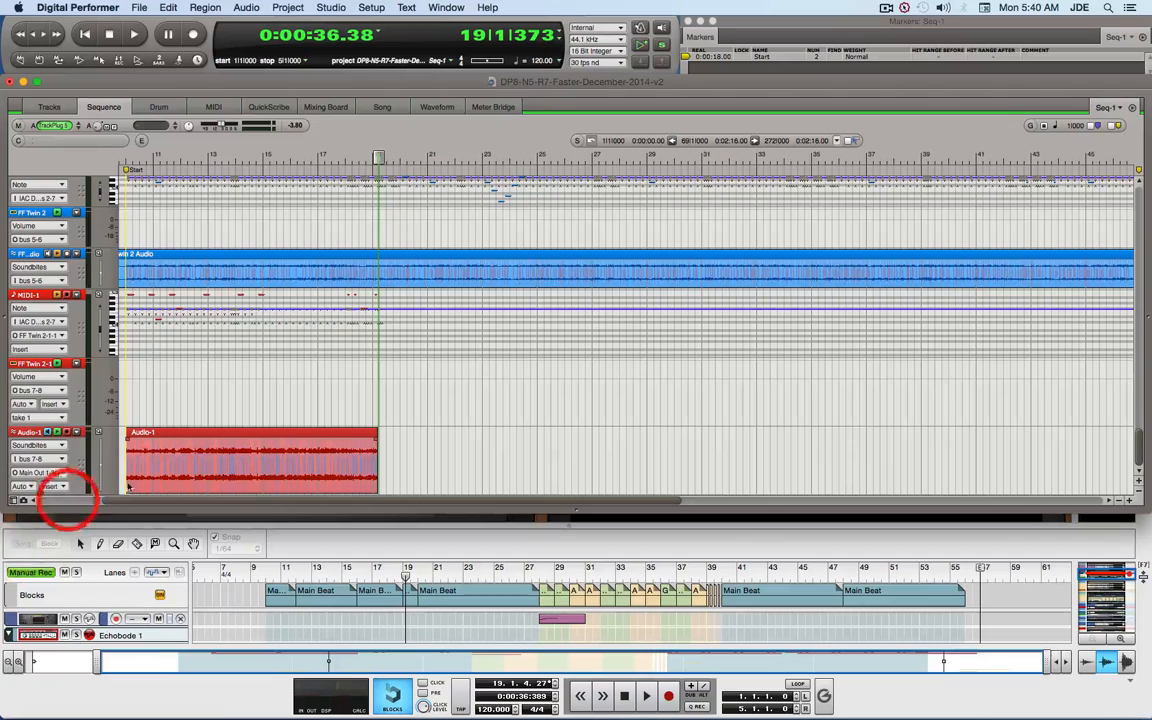
left_click(244, 457)
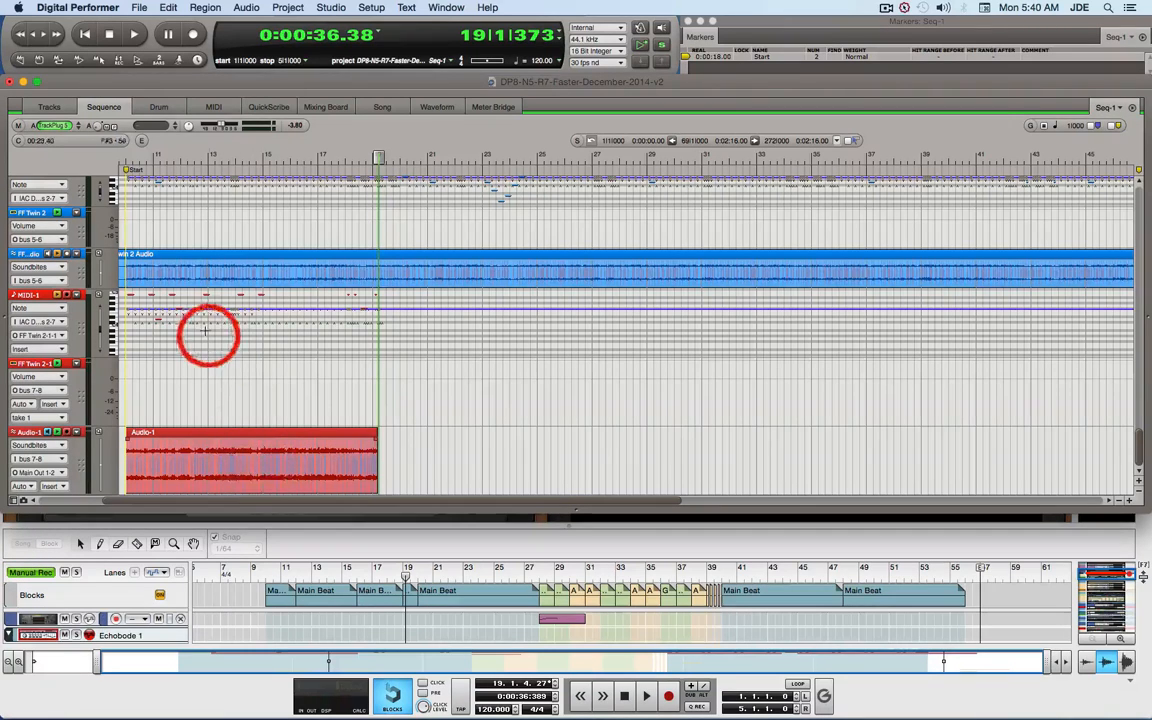
Compare the recorded MIDI-1 staff with the other MIDI parts in QuickScribe notation and return to the mixing board
left_click(213, 107)
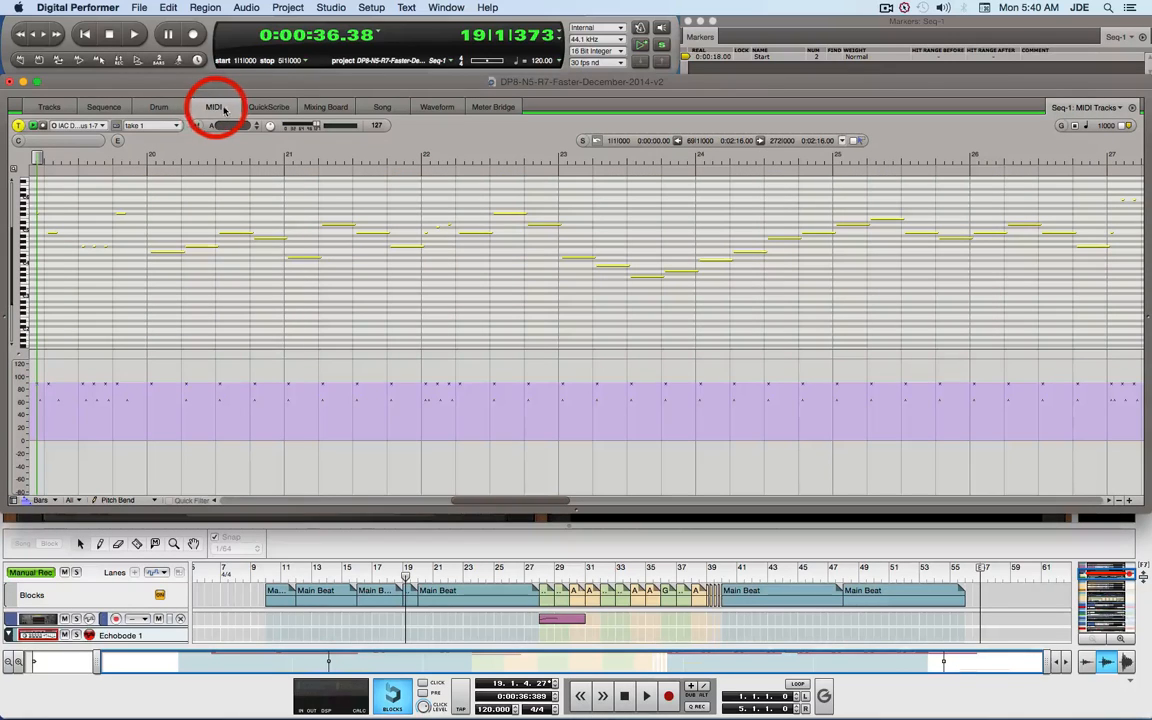
left_click(267, 107)
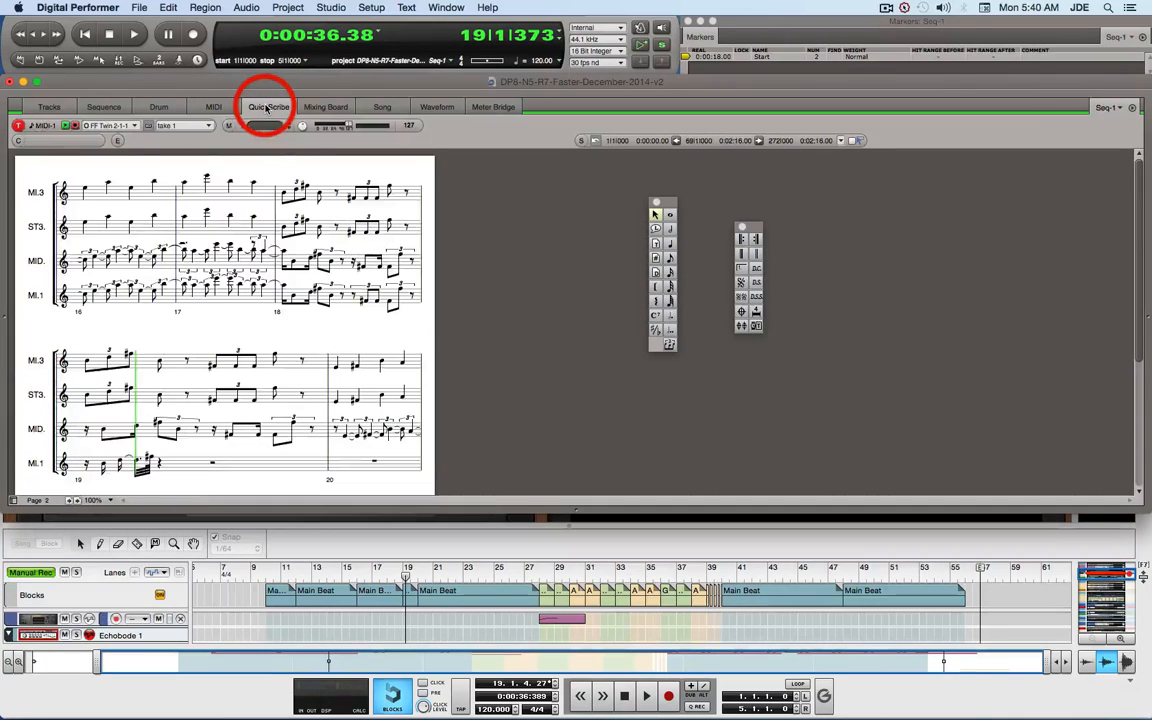
left_click(185, 206)
left_click(154, 224)
left_click(228, 237)
left_click(198, 290)
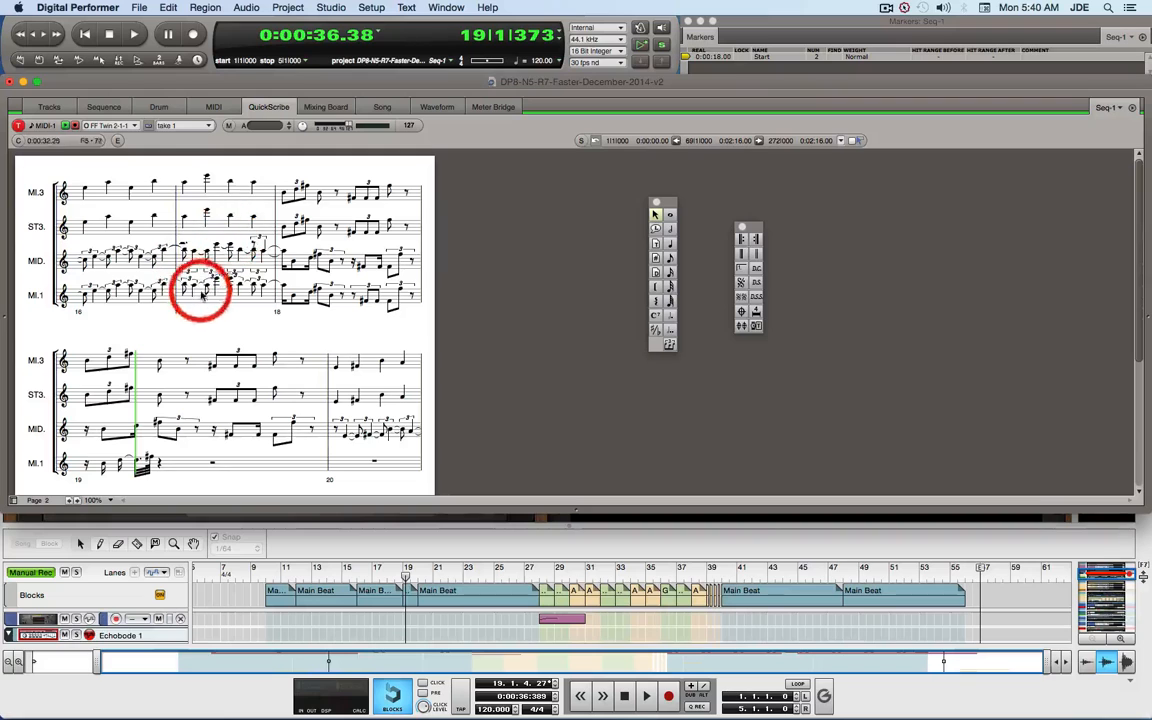
left_click(175, 321)
left_click(200, 290)
left_click(185, 286)
left_click(108, 185)
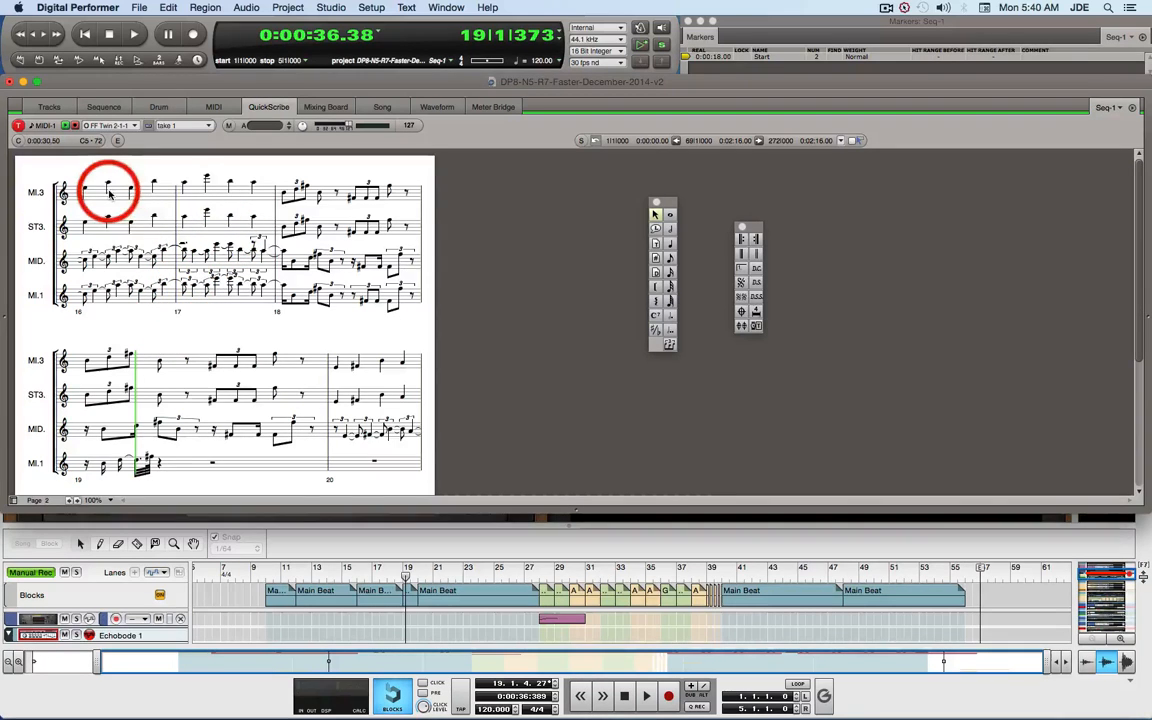
left_click(121, 206)
left_click(111, 278)
left_click(120, 292)
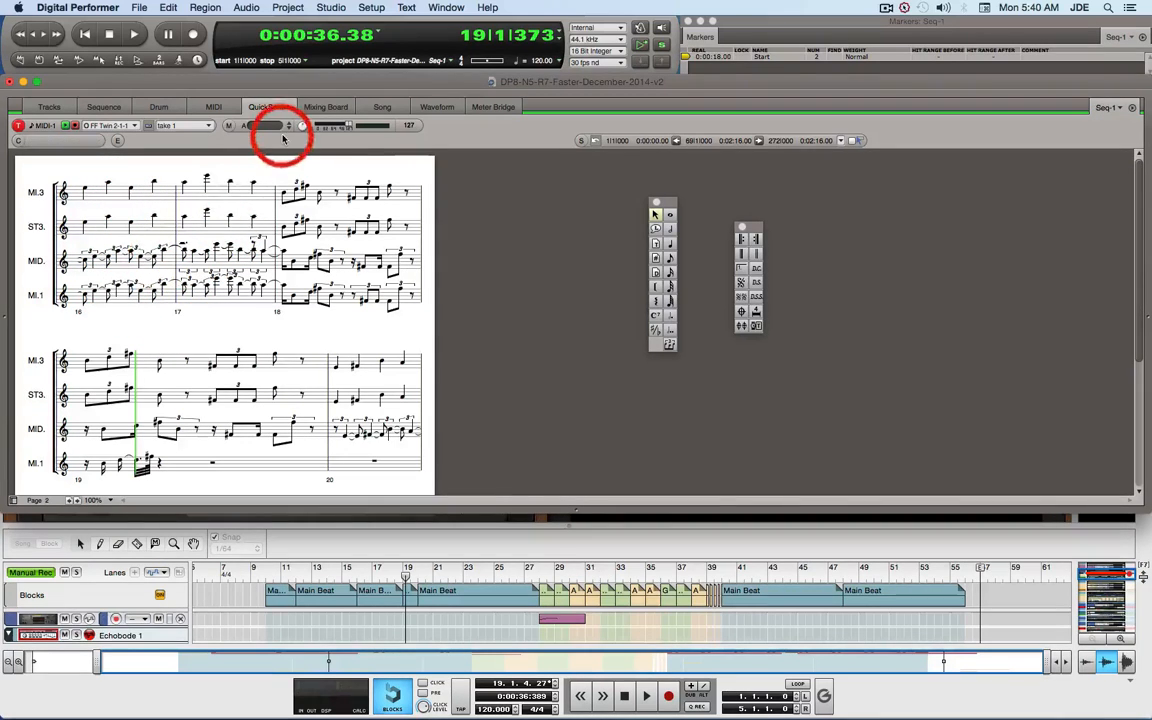
left_click(213, 107)
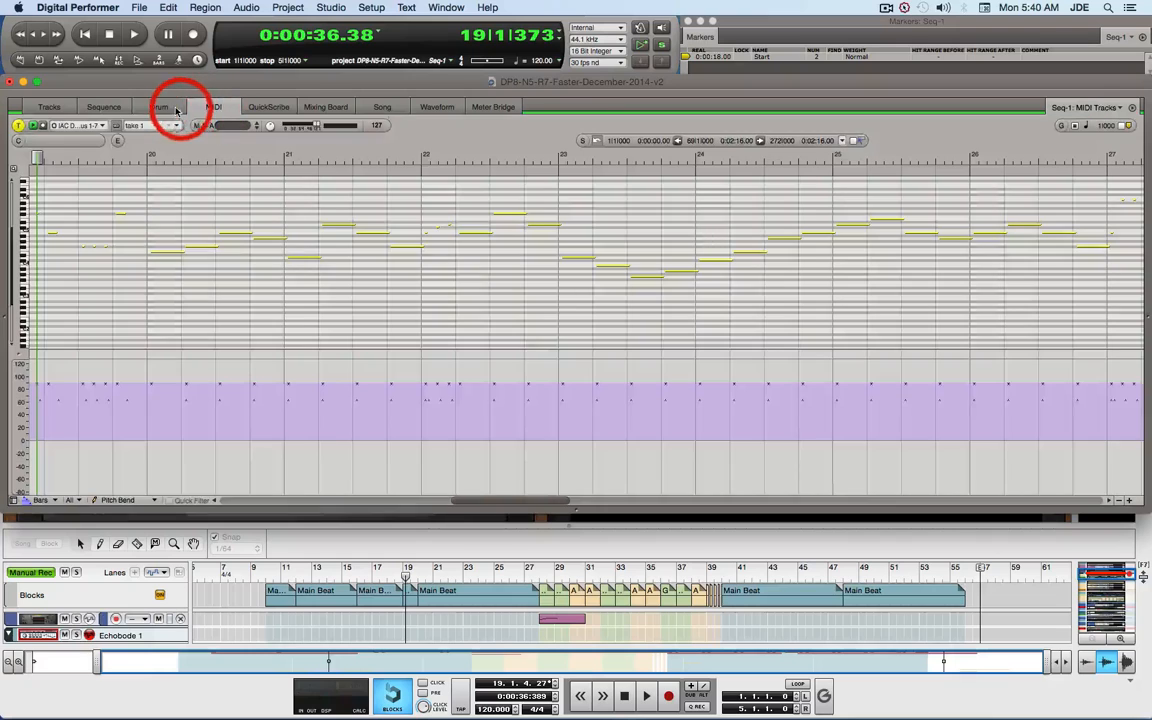
left_click(112, 108)
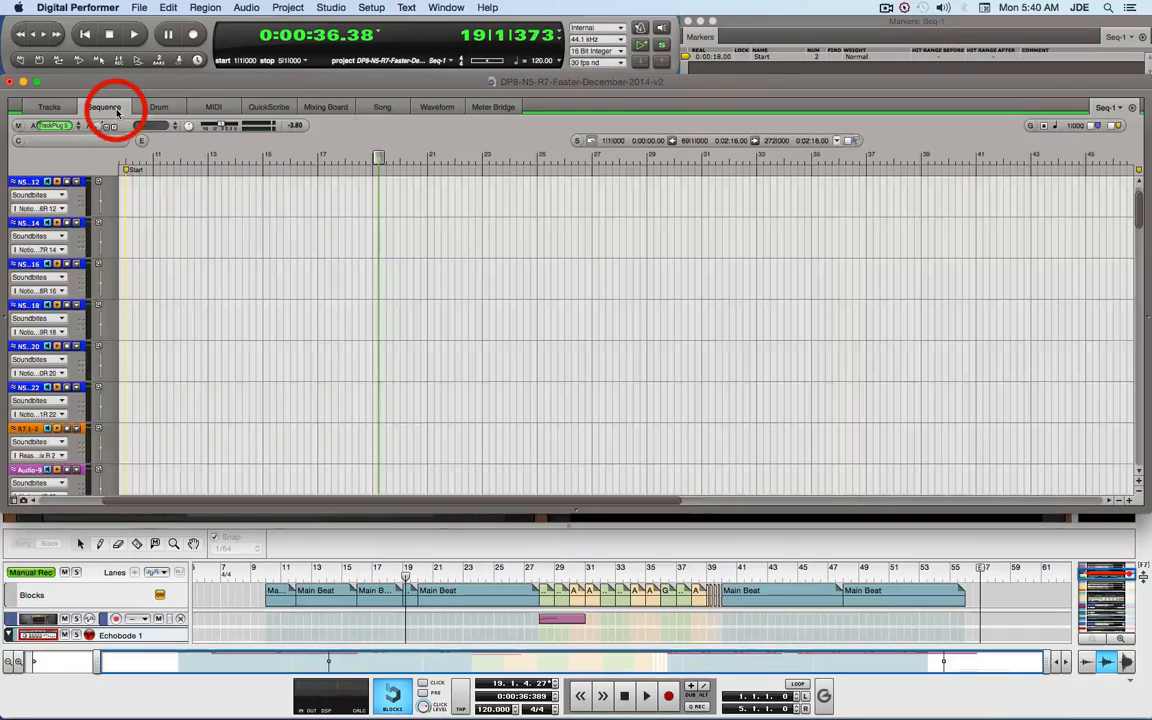
left_click(317, 110)
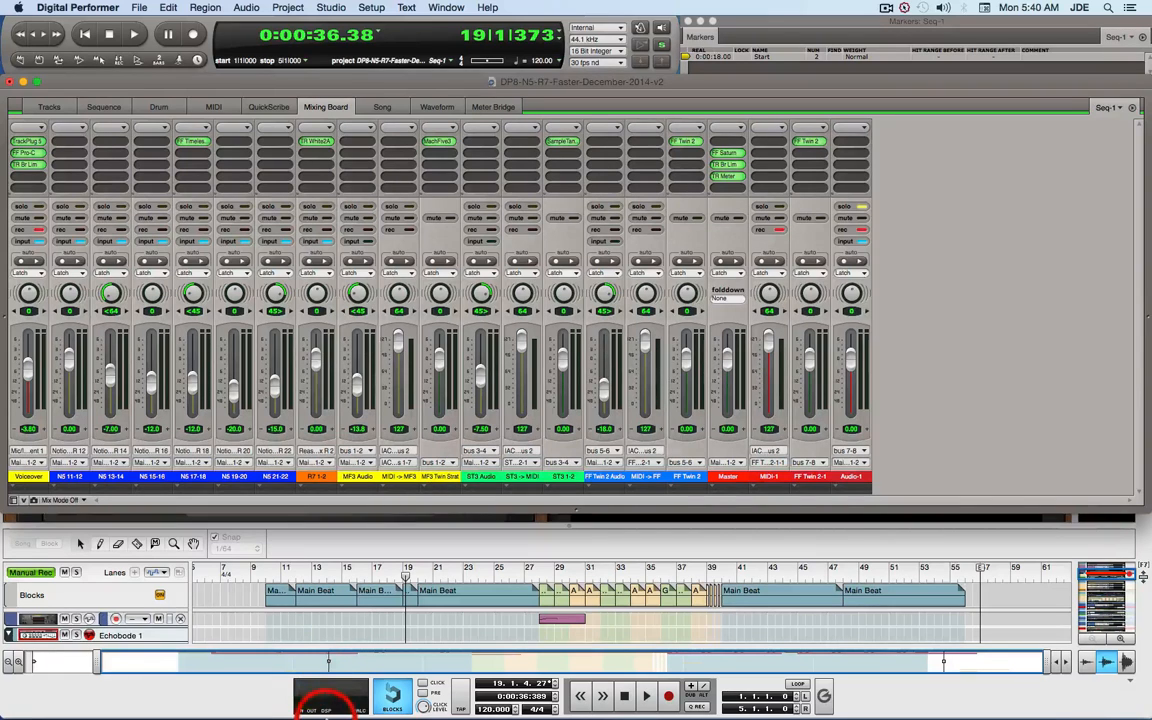
Switch to Notion and reset both Digital Performer's Start marker position and the MIDI B: Ch. 8 score cursor to the beginning of measure 10
mouse_move(375, 712)
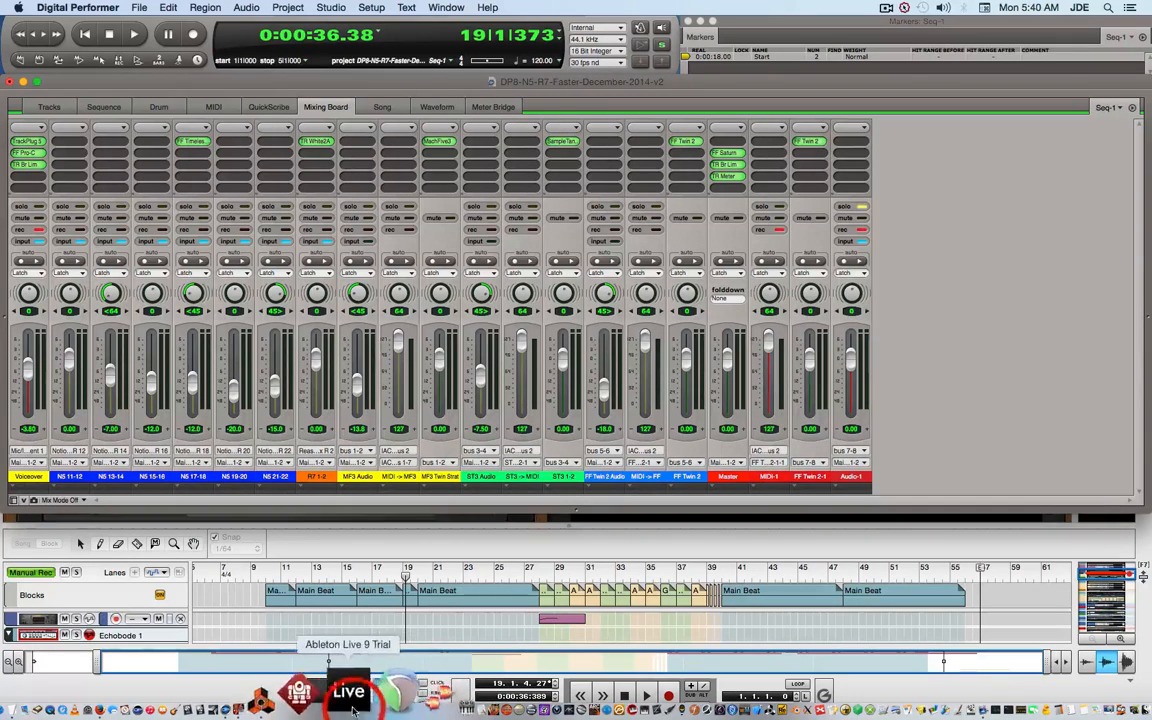
left_click(316, 697)
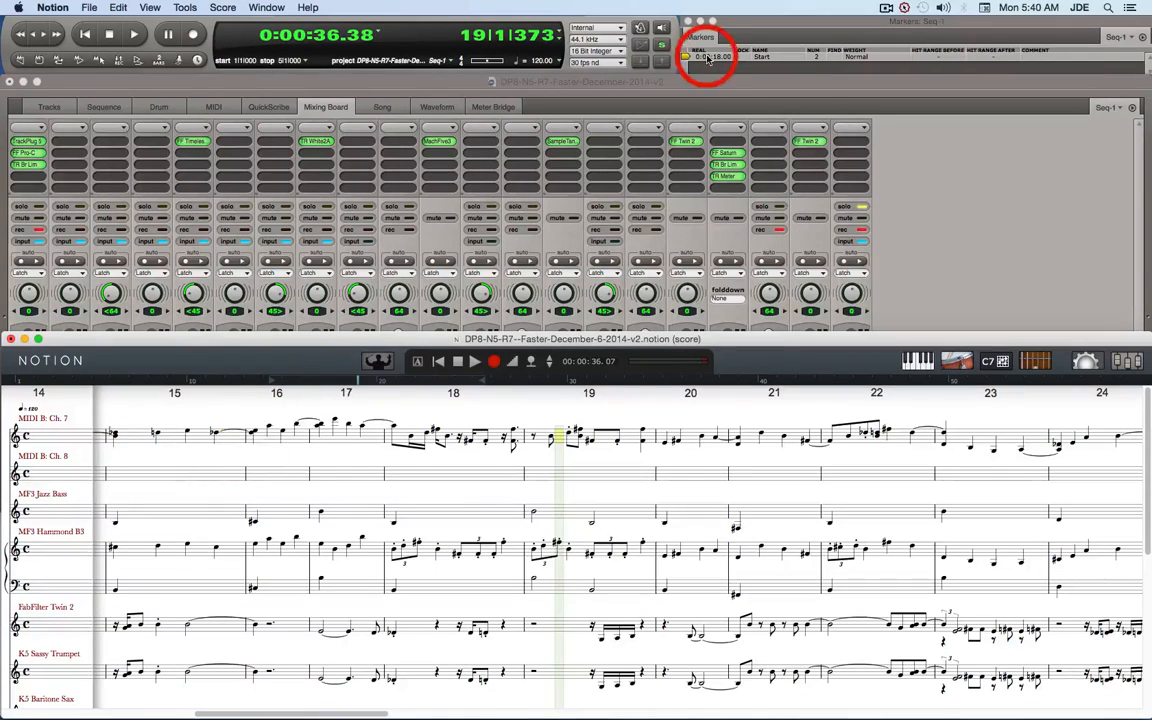
left_click(128, 474)
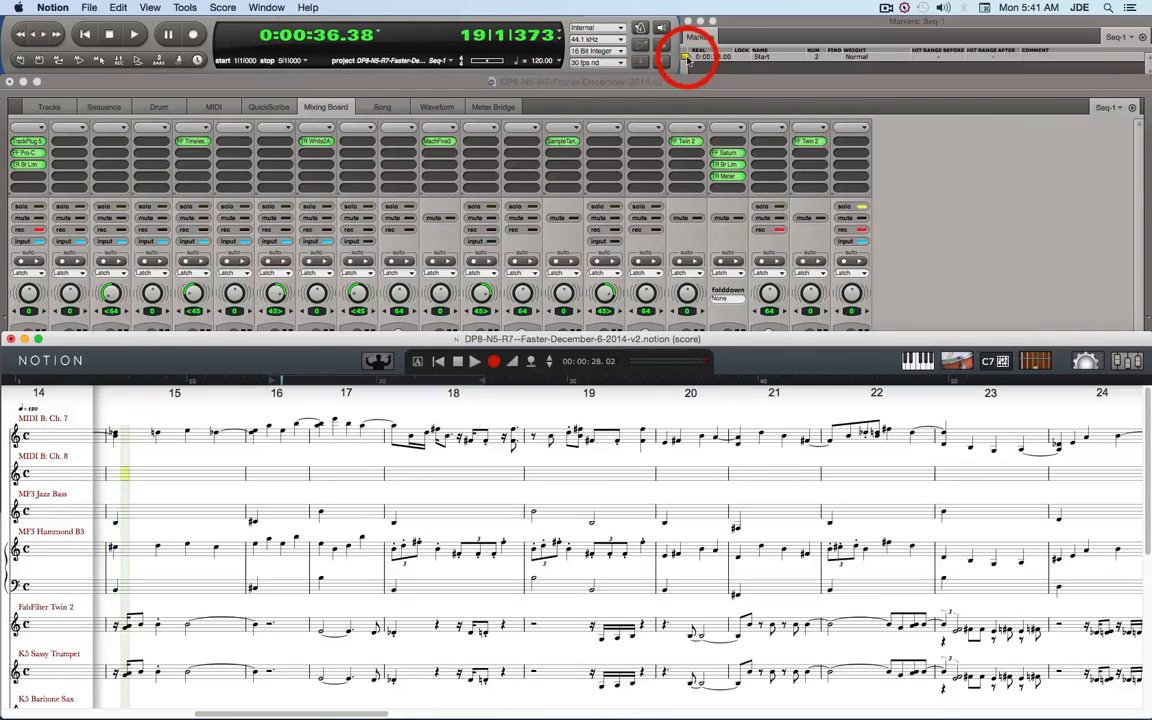
left_click(688, 58)
left_click(700, 57)
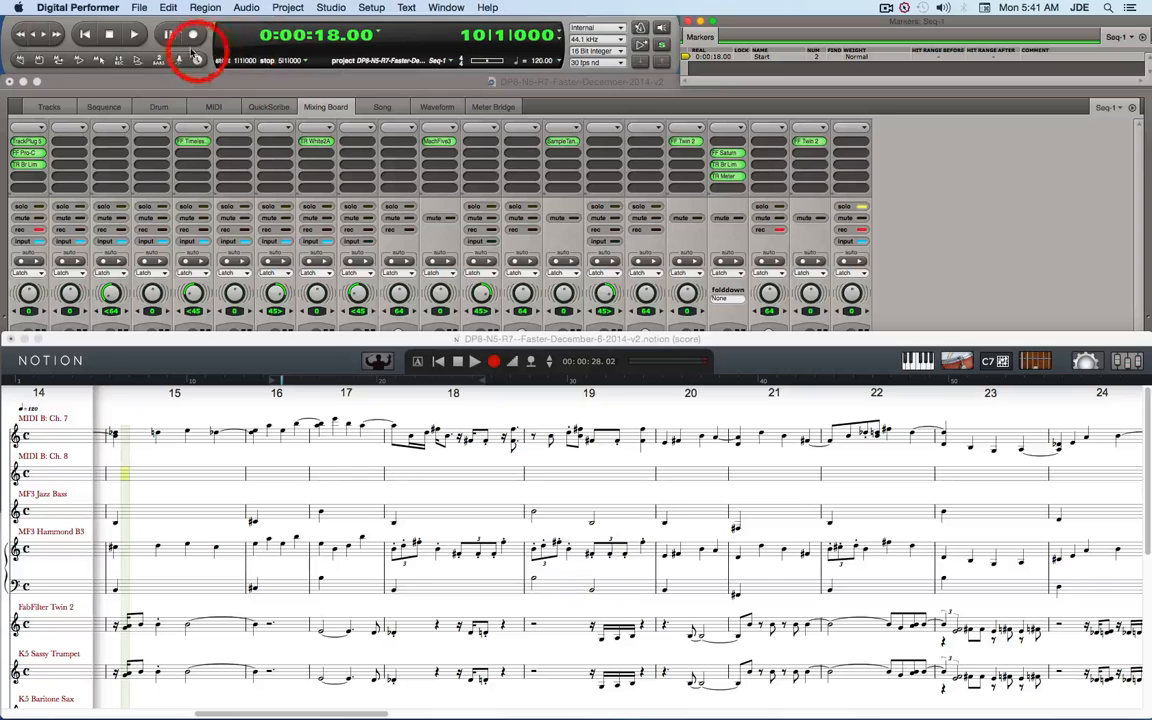
left_click(135, 36)
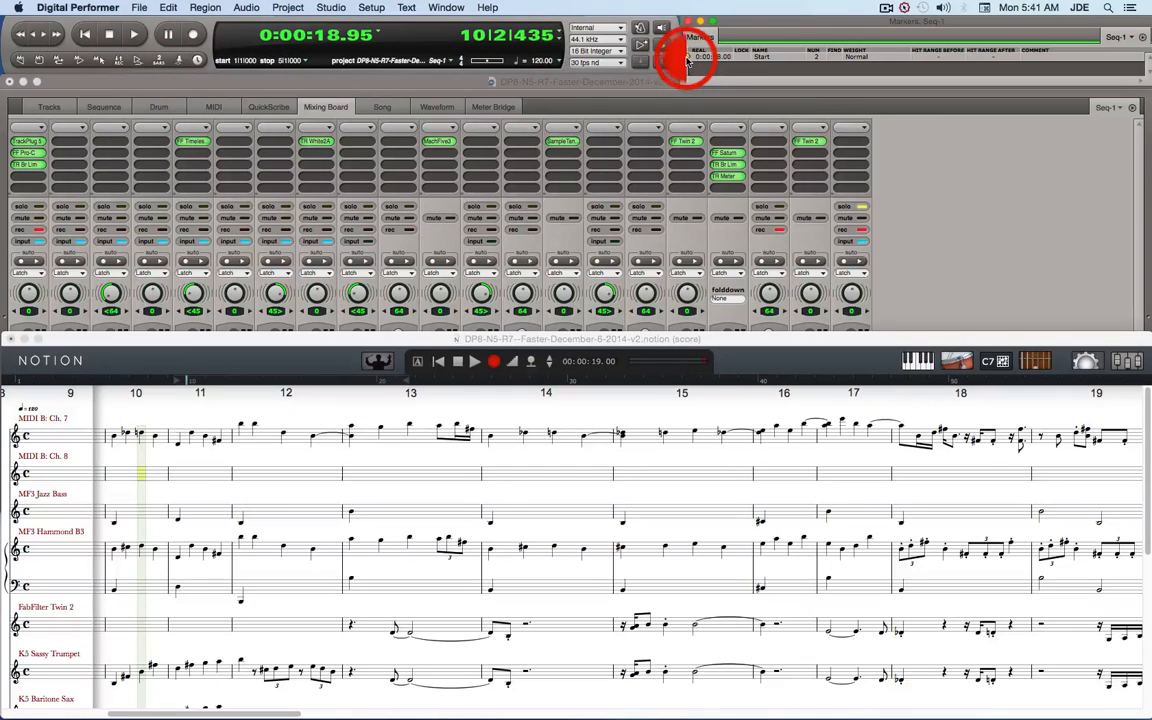
key("space")
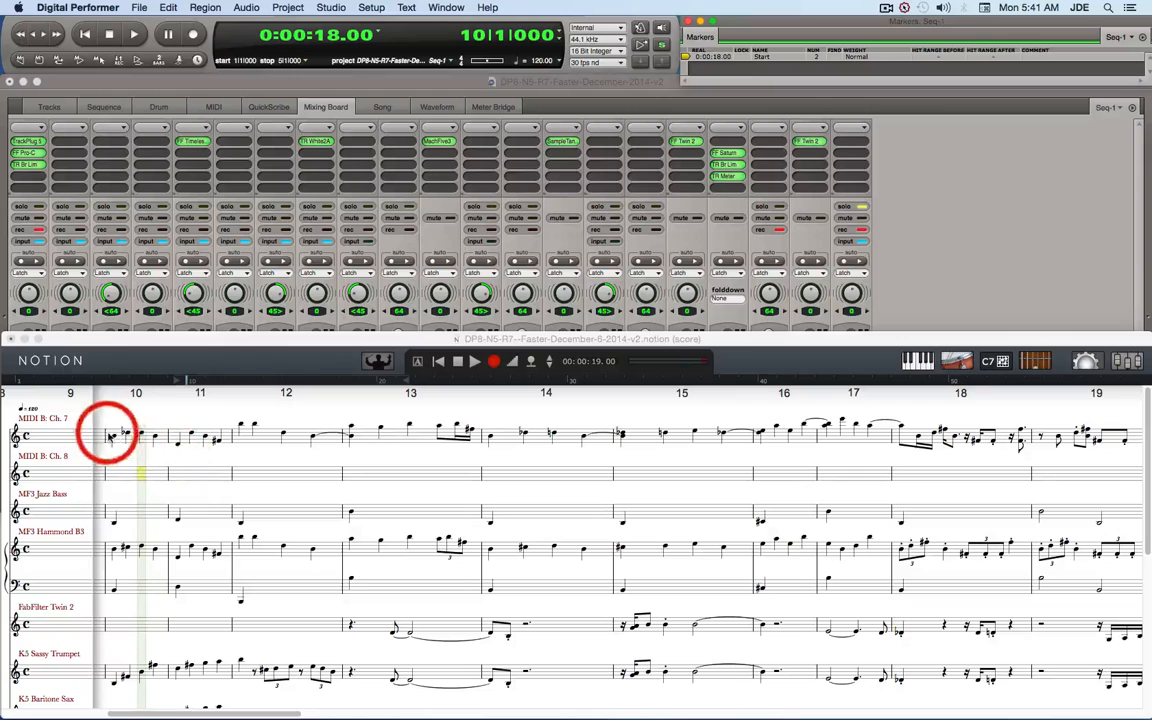
left_click(109, 476)
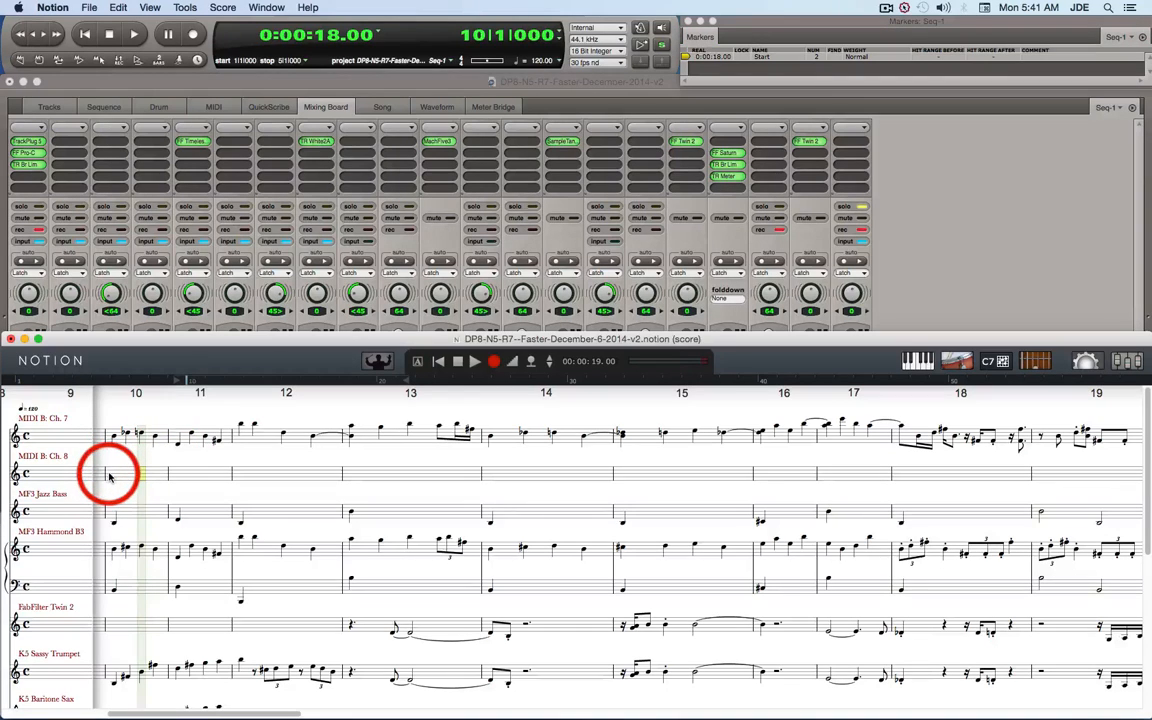
left_click(111, 475)
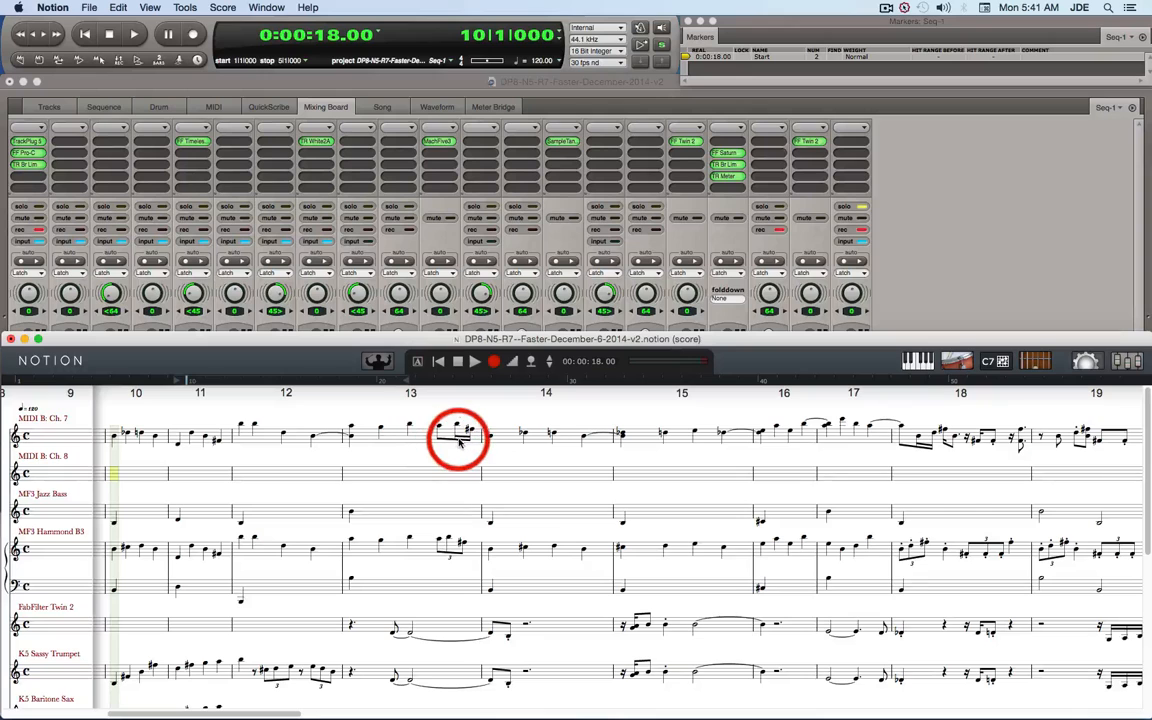
Set the MIDI -> FF track's output to IAC Driver IAC Bus 1-1 on the Digital Performer mixing board
left_click(1037, 219)
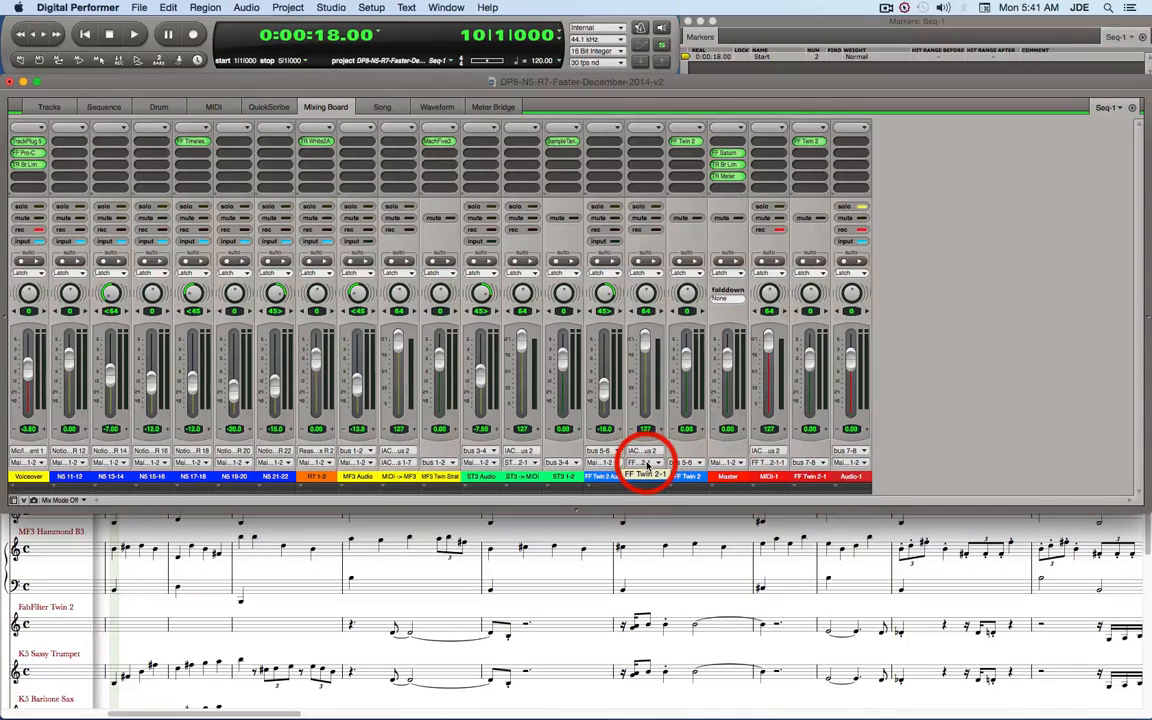
left_click(646, 463)
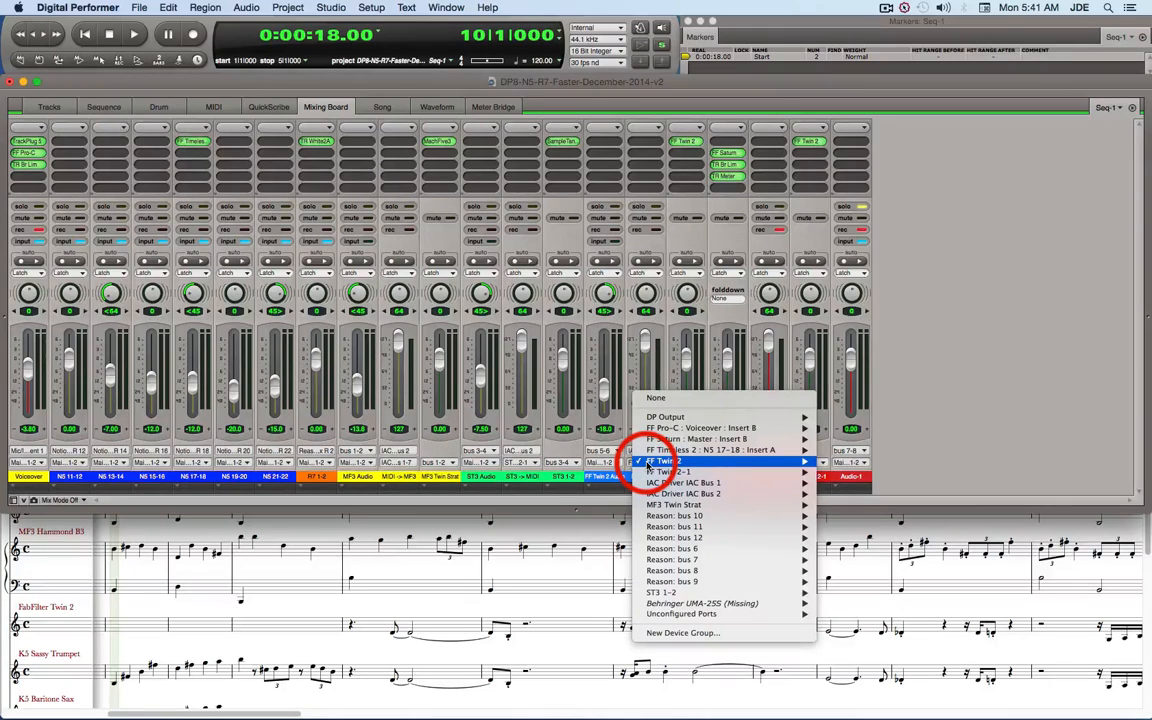
mouse_move(663, 482)
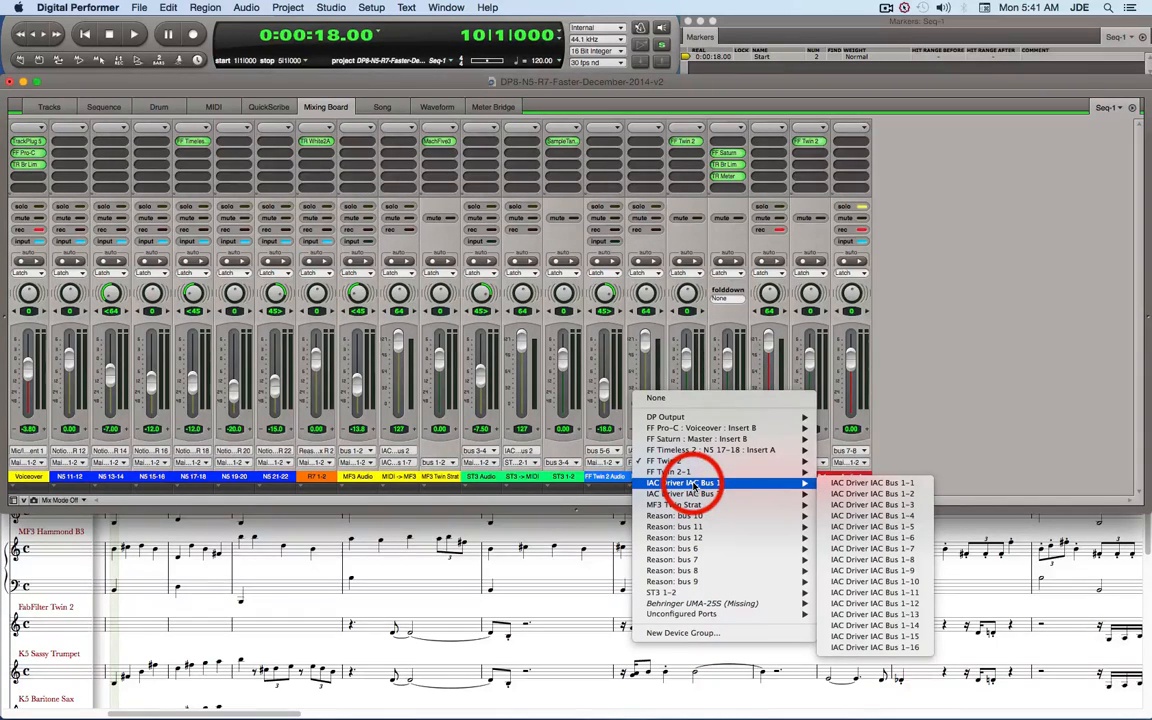
left_click(878, 484)
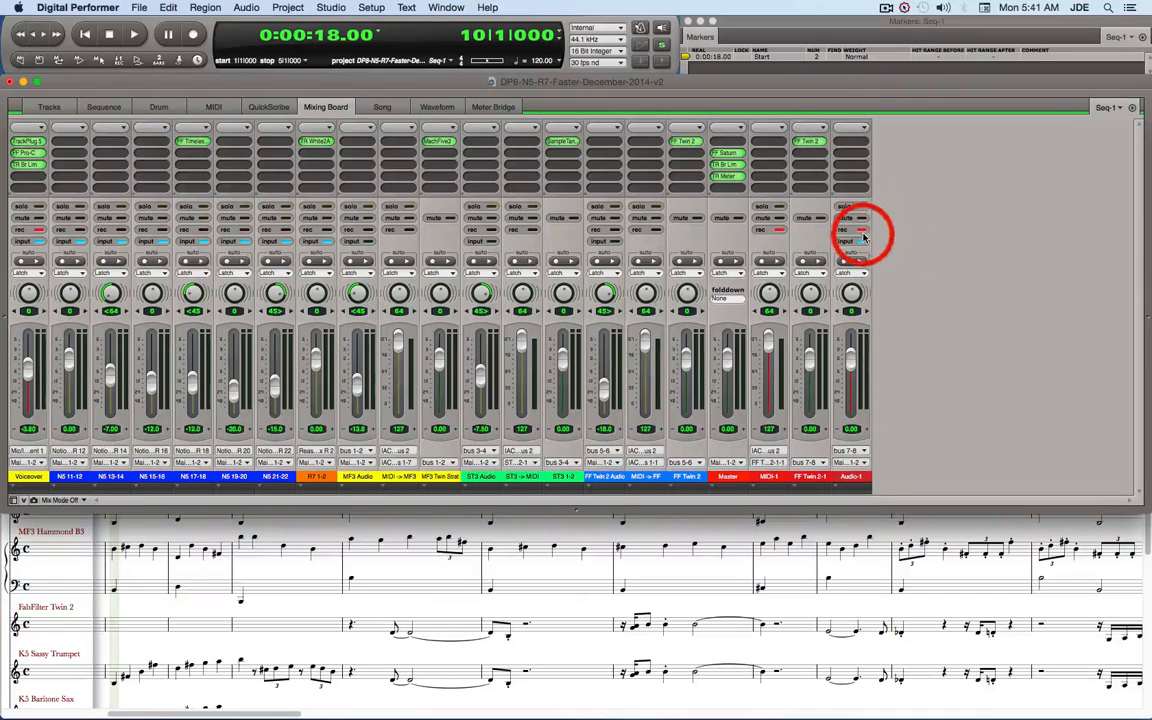
Disarm recording on the MIDI-1 and Audio-1 tracks, and turn off Audio-1's input monitoring and solo
left_click(780, 231)
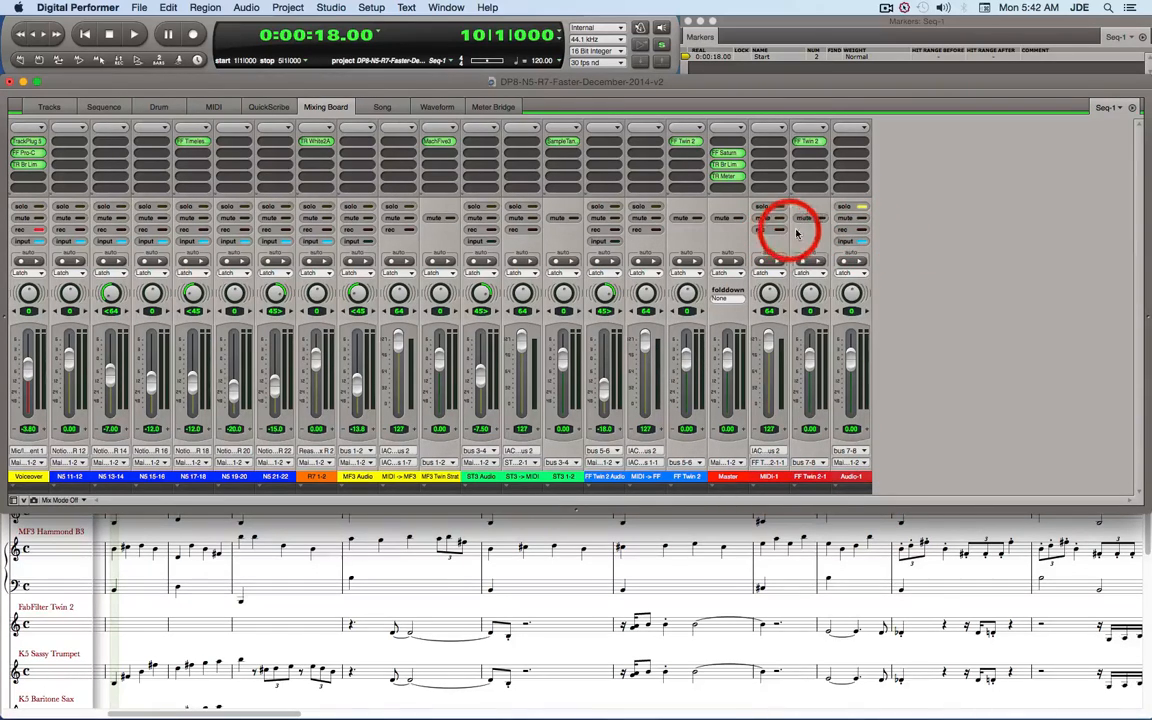
left_click(862, 244)
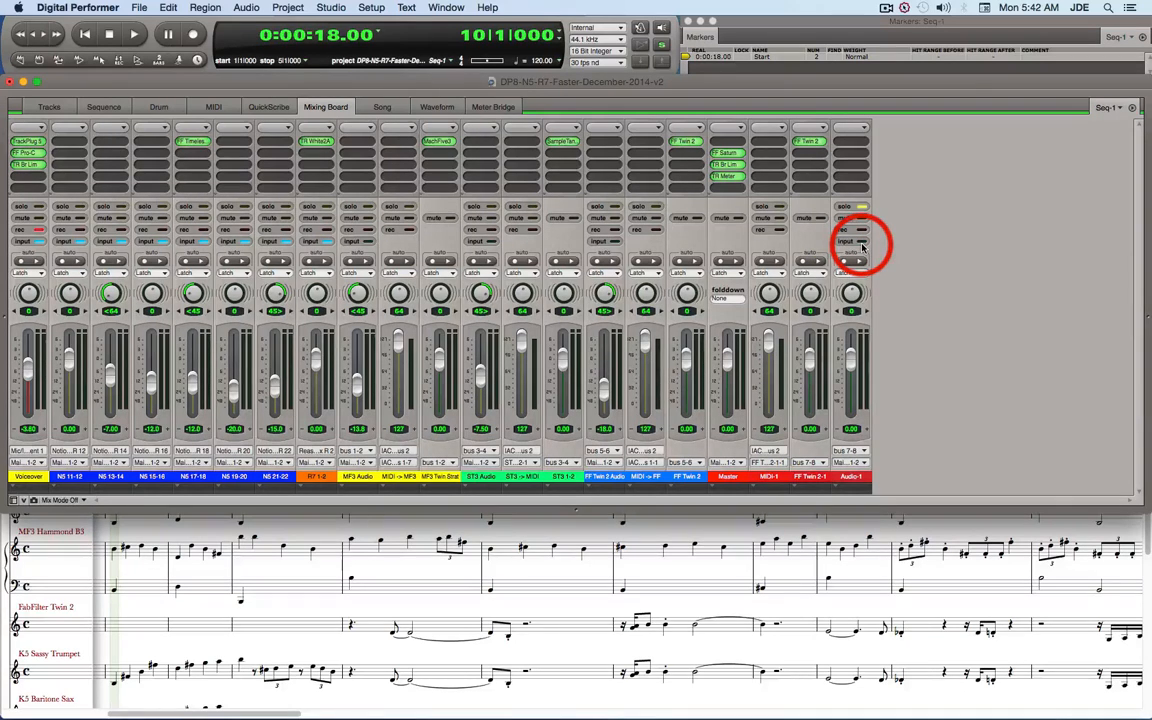
left_click(862, 207)
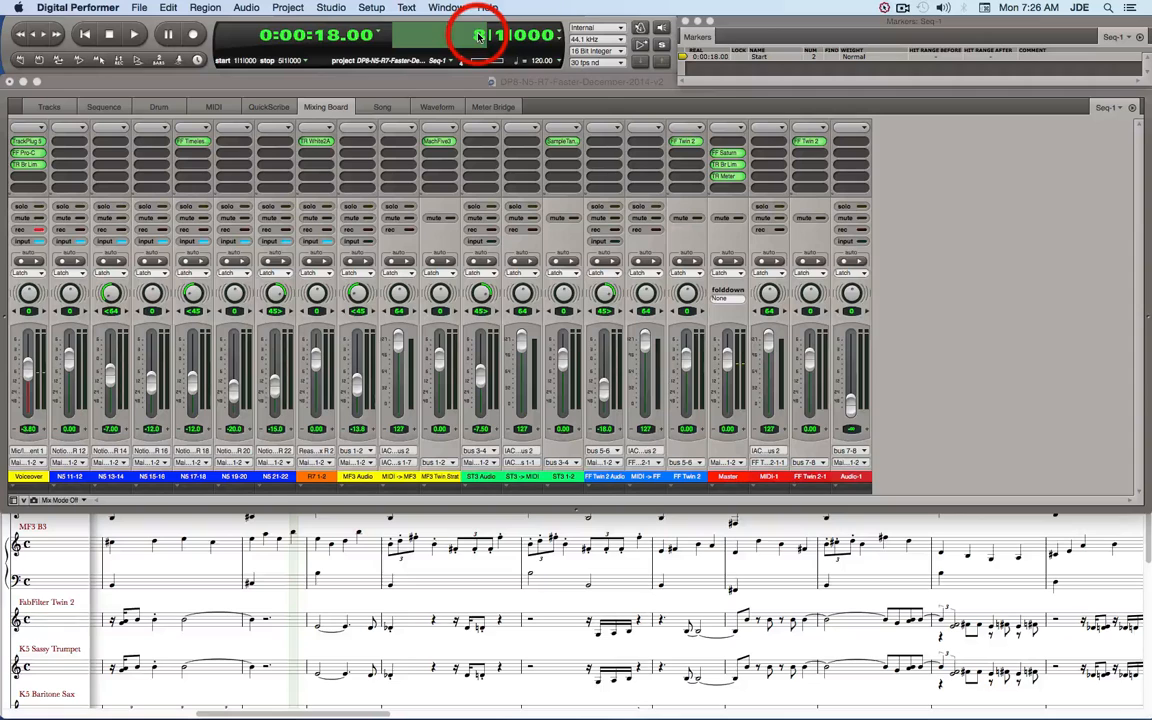
Move Digital Performer's playback position to measure 8, then briefly play and stop the sequence to bring Notion's score cursor to measure 8
key("Return")
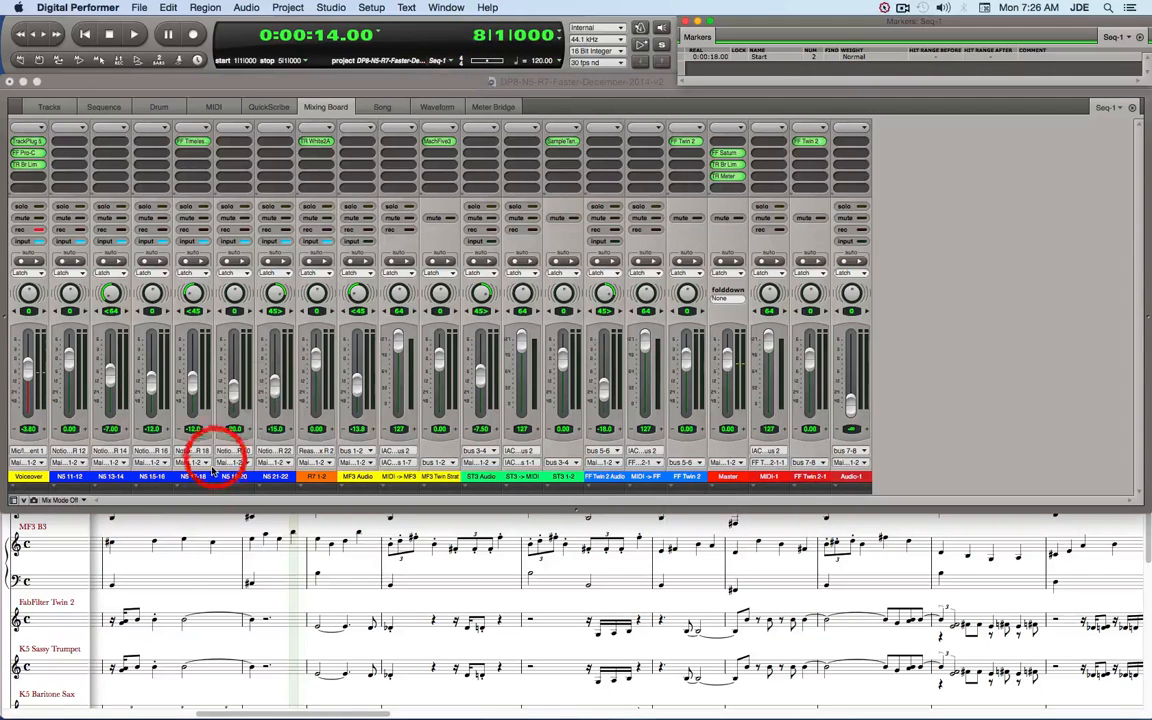
left_click(185, 563)
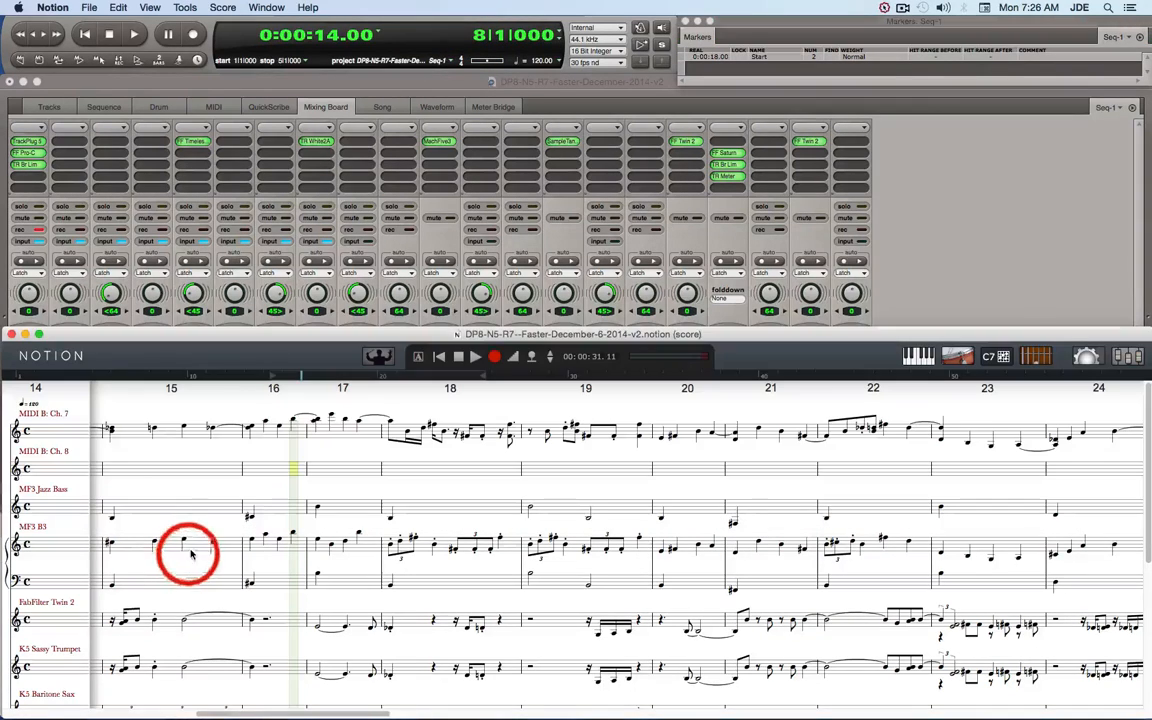
left_click(139, 37)
left_click(109, 34)
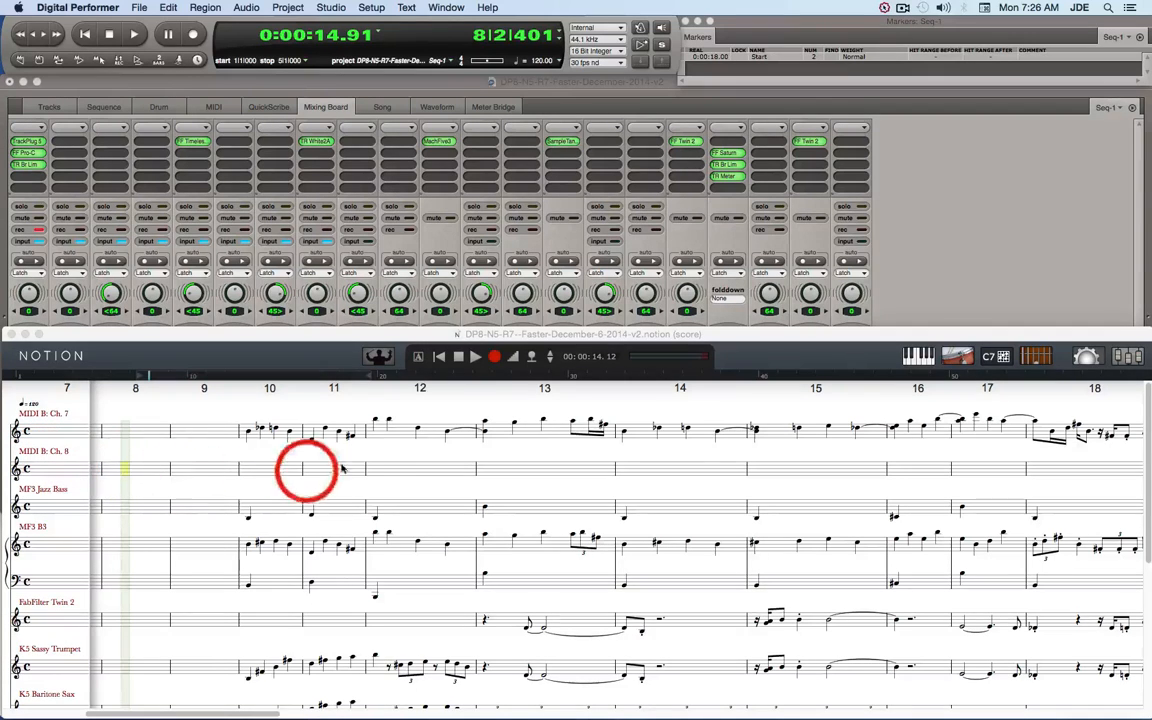
Record the incoming MIDI from Digital Performer onto Notion's MIDI B: Ch. 8 staff with chord looseness set to 3
left_click(494, 357)
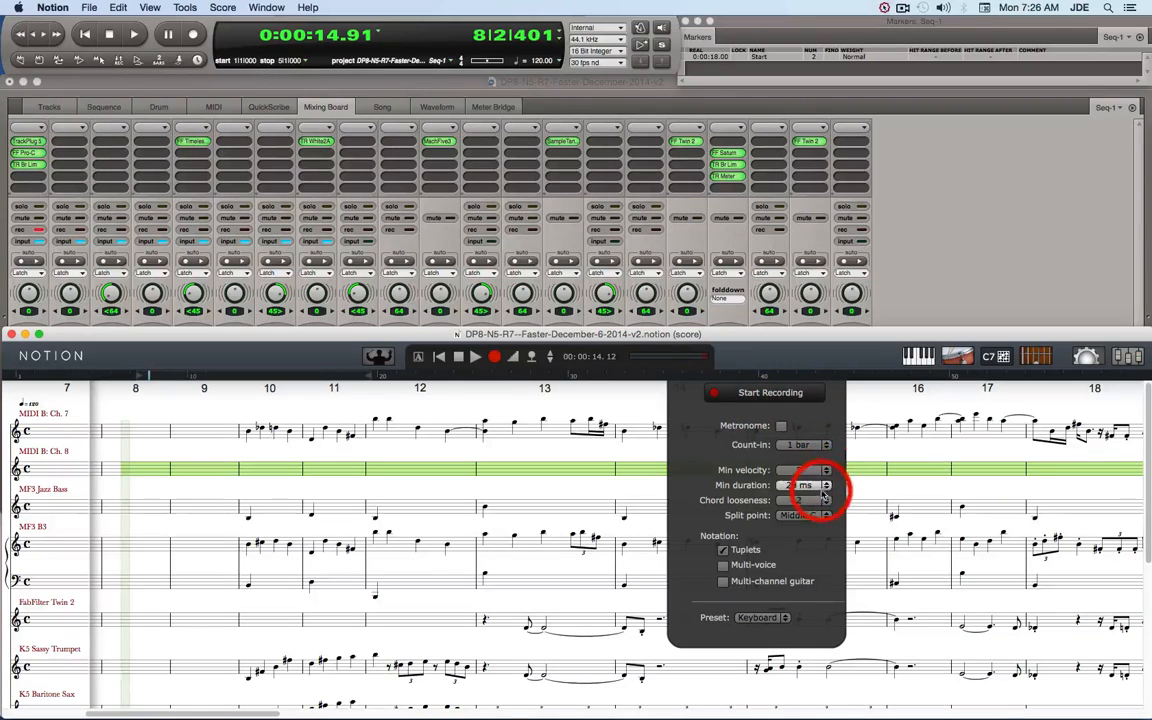
left_click(826, 502)
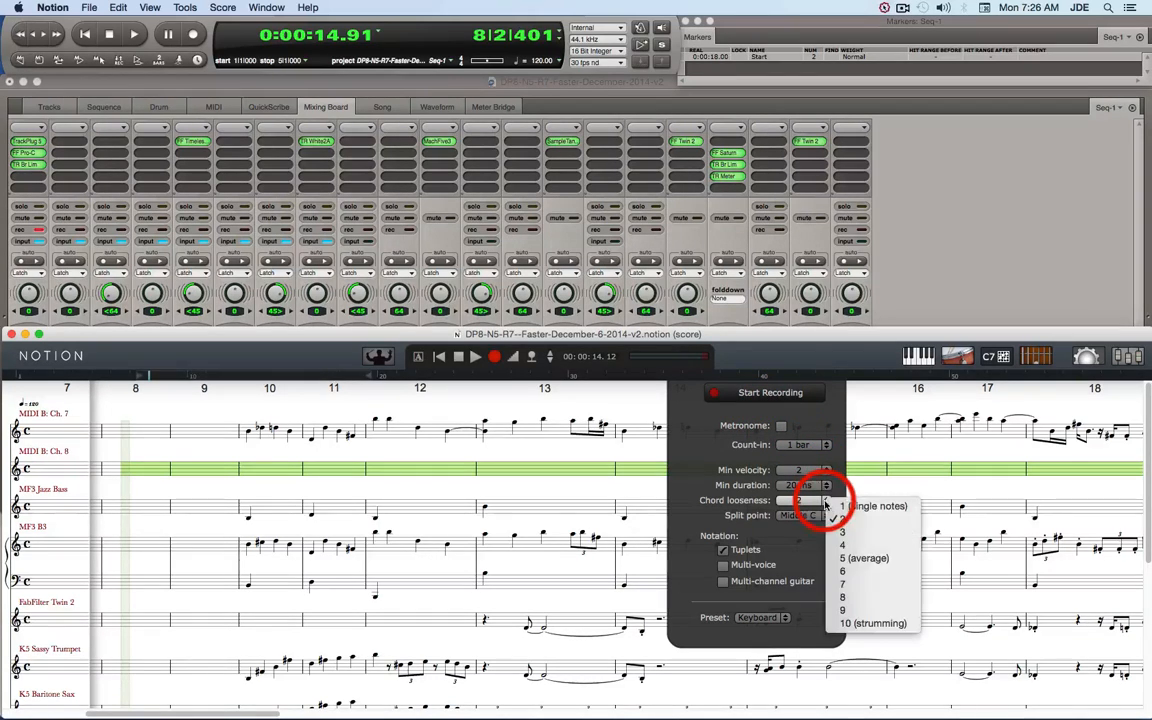
left_click(841, 532)
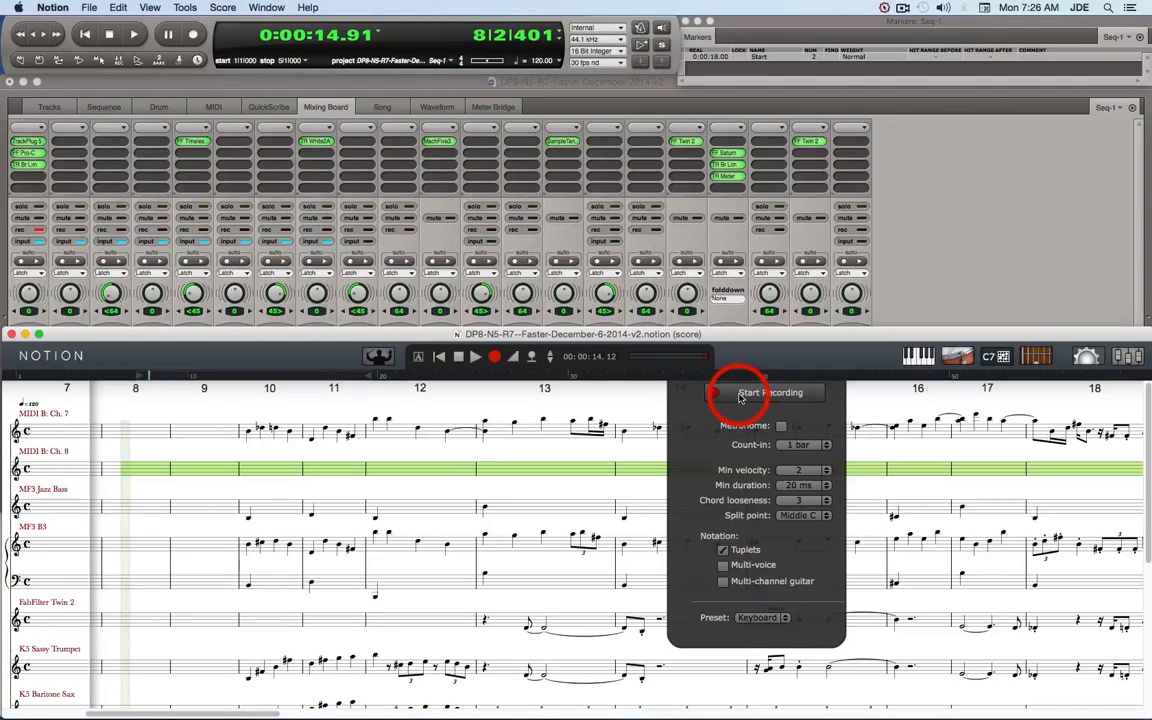
left_click(770, 393)
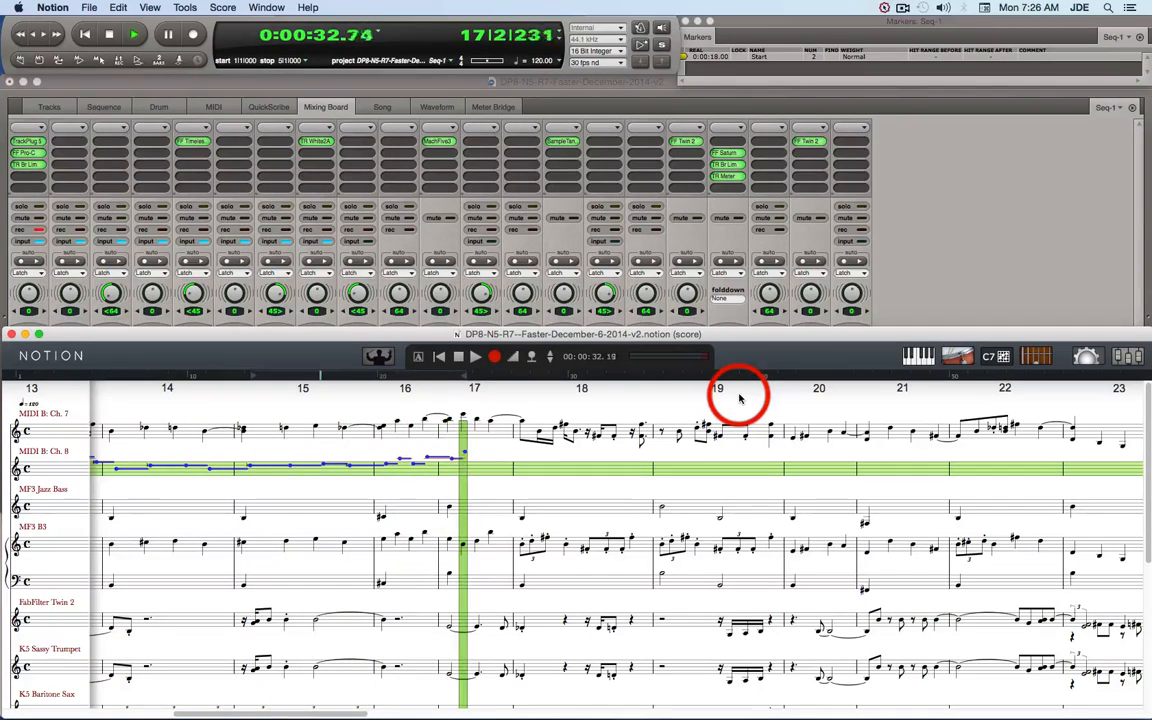
left_click(458, 359)
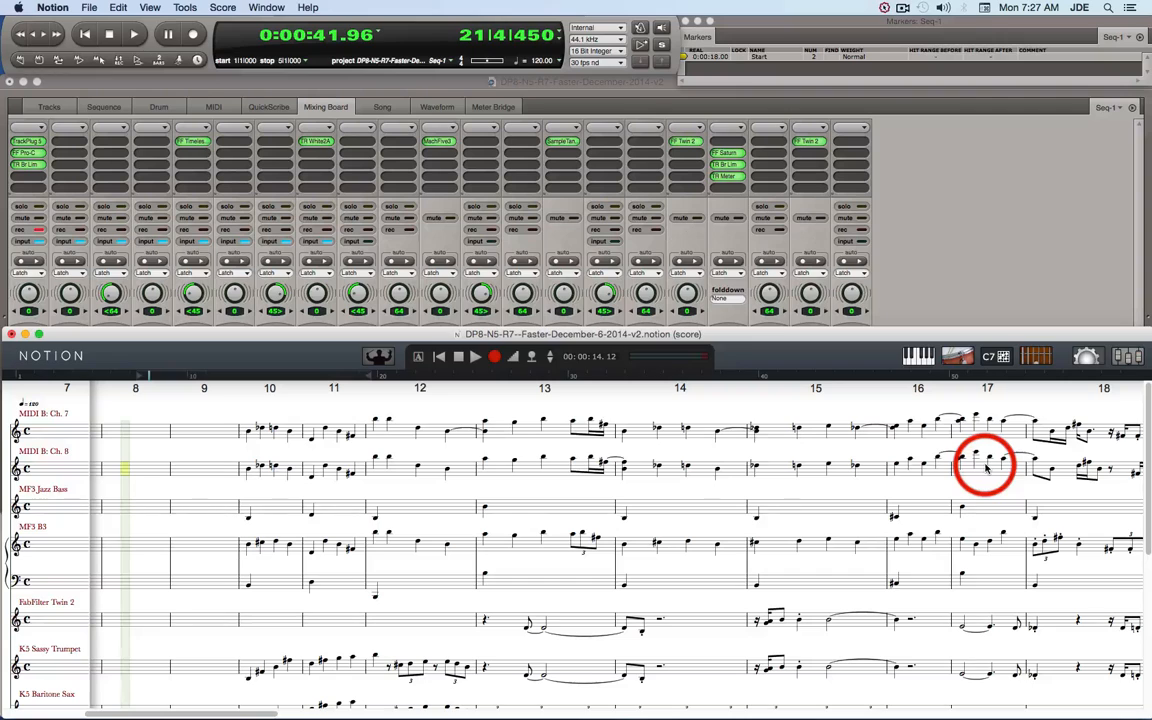
Play the full arrangement from measure 10 in Digital Performer and switch to Reason to watch its mixer and sequencer during playback
left_click(133, 35)
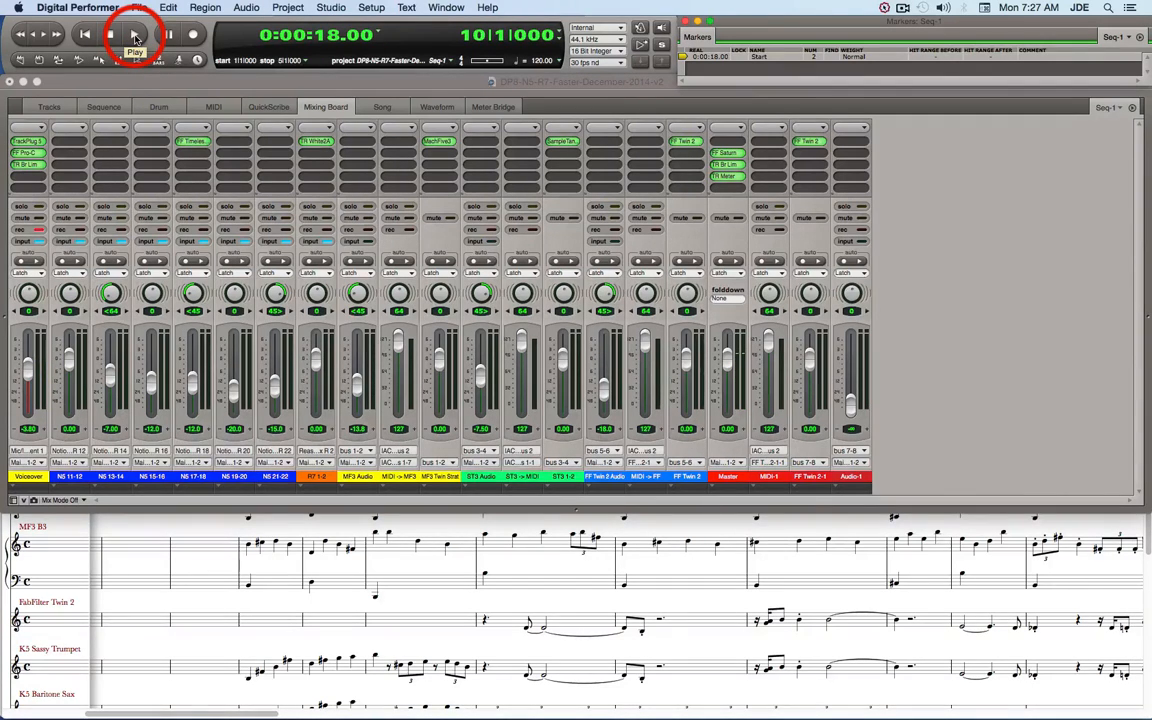
left_click(135, 36)
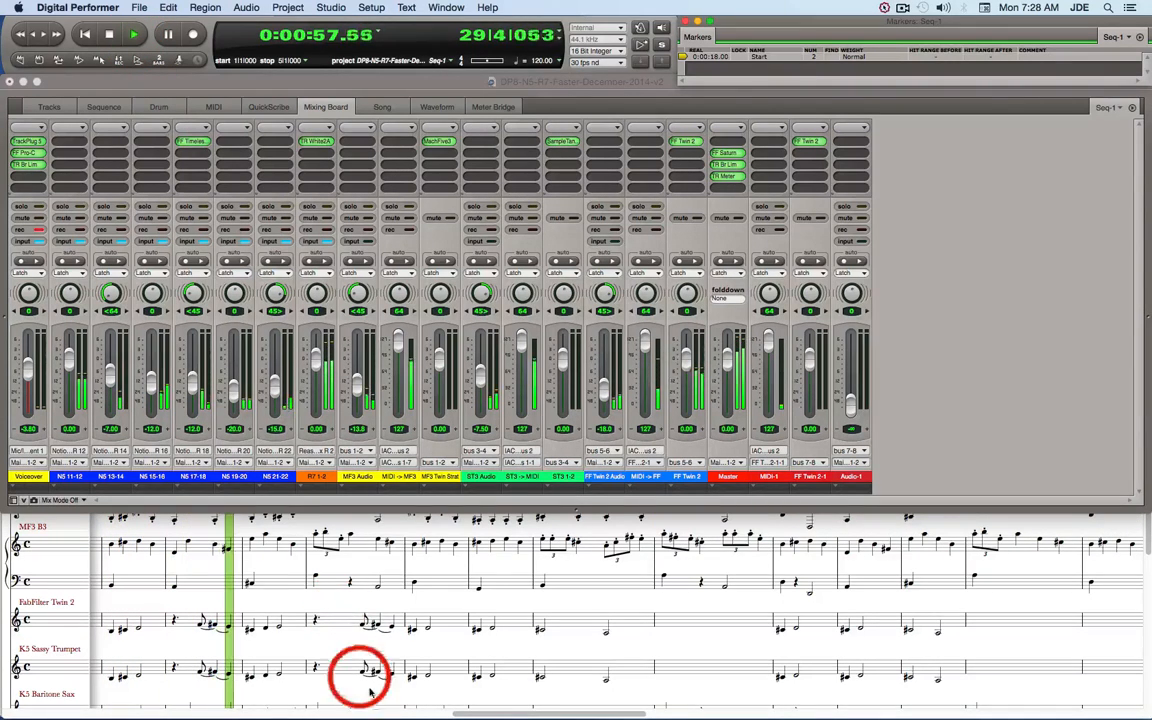
mouse_move(355, 700)
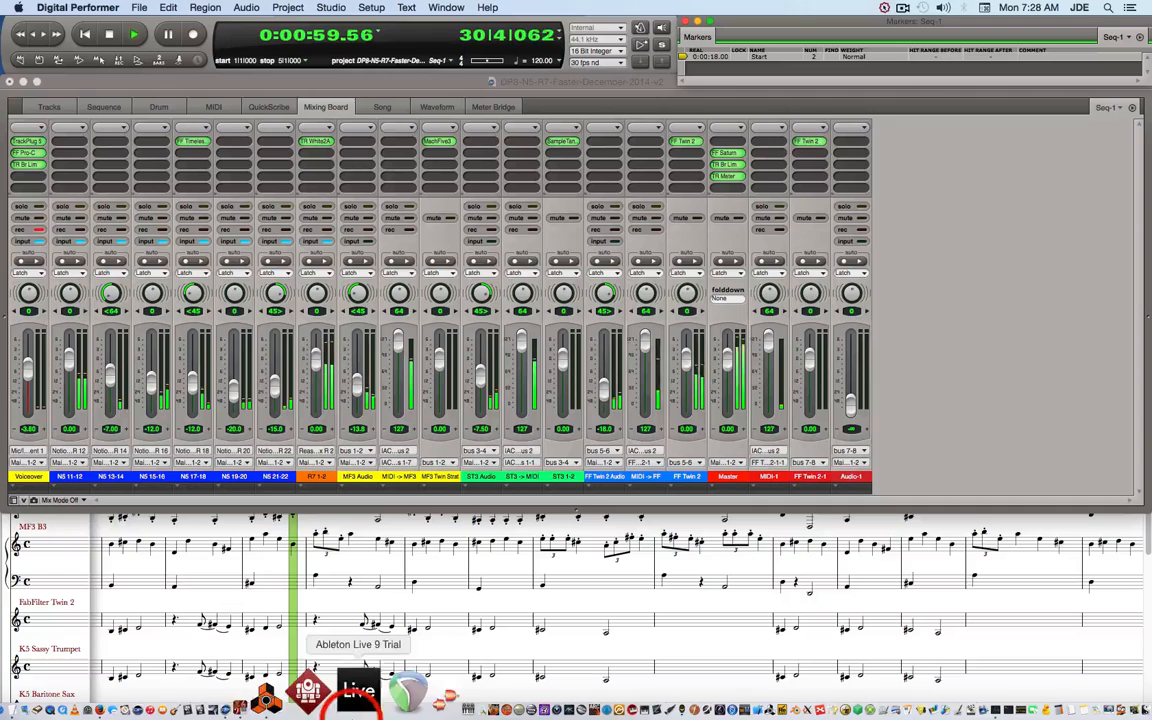
left_click(328, 697)
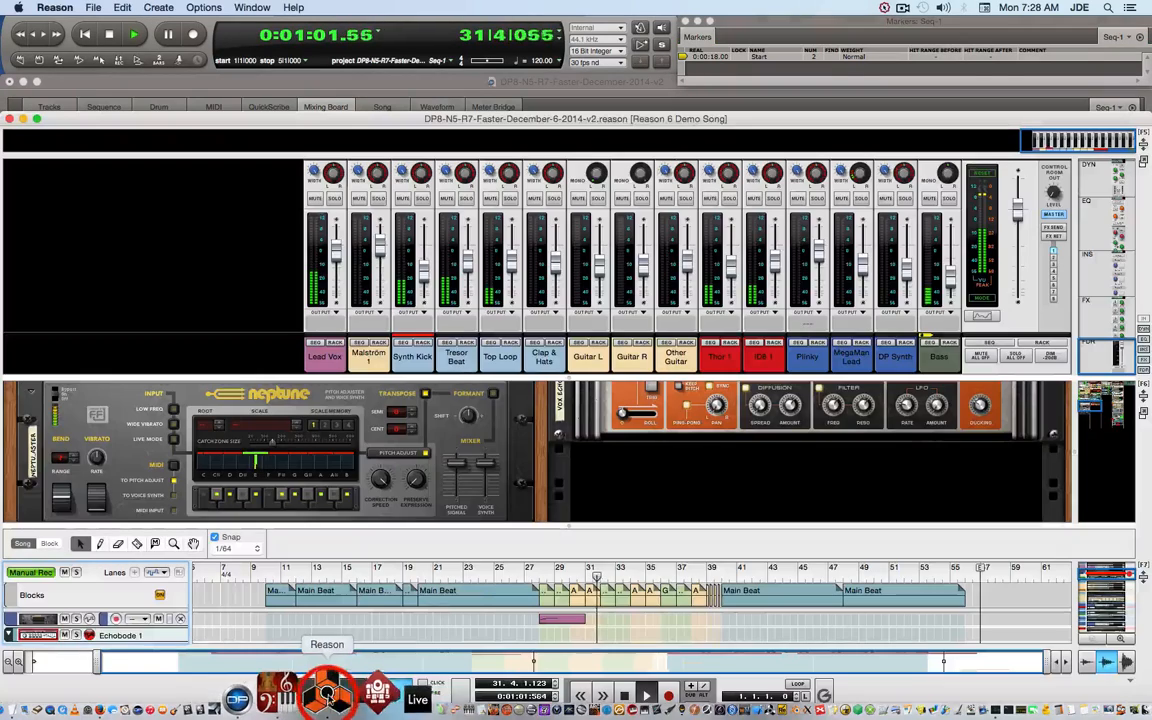
left_click(452, 597)
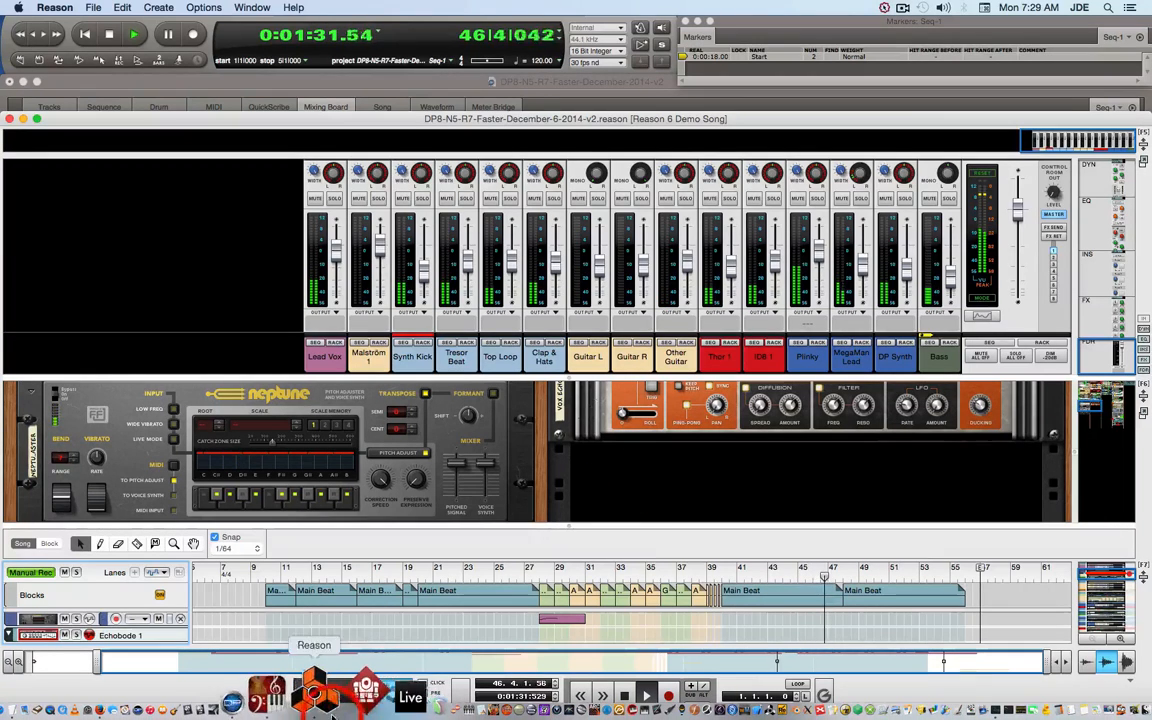
Switch to Notion, view the playing score in an enlarged window, restore the window size, and return to Digital Performer's mixing board
left_click(316, 688)
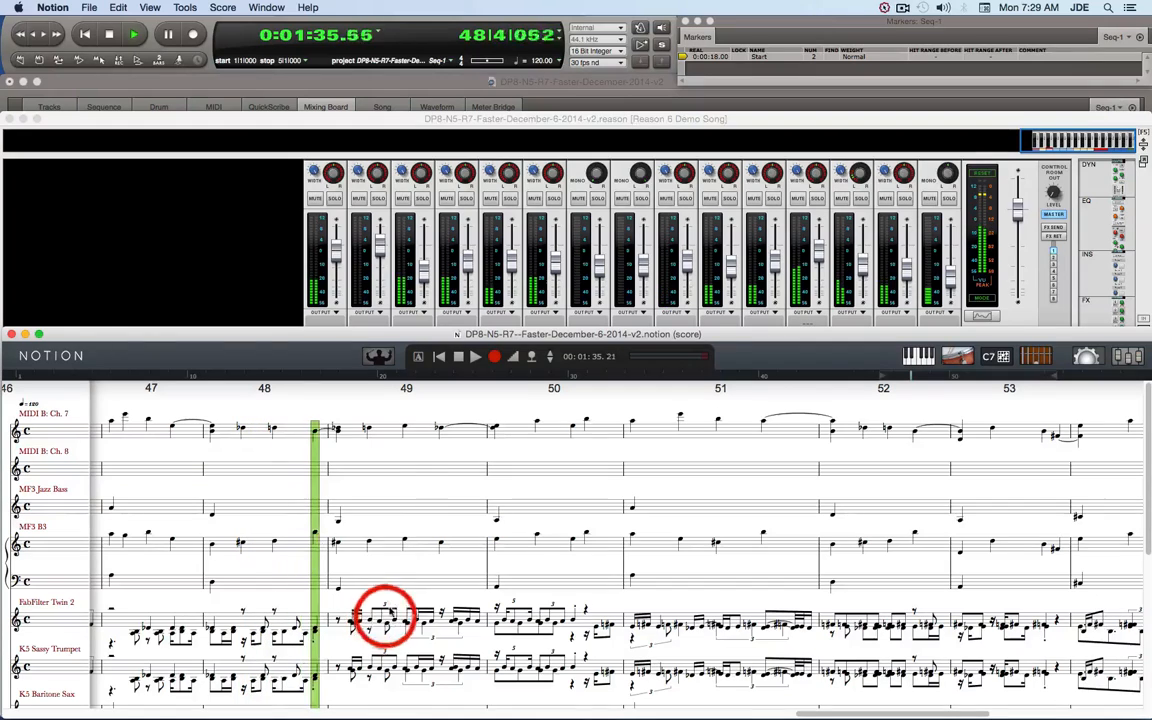
left_click(39, 334)
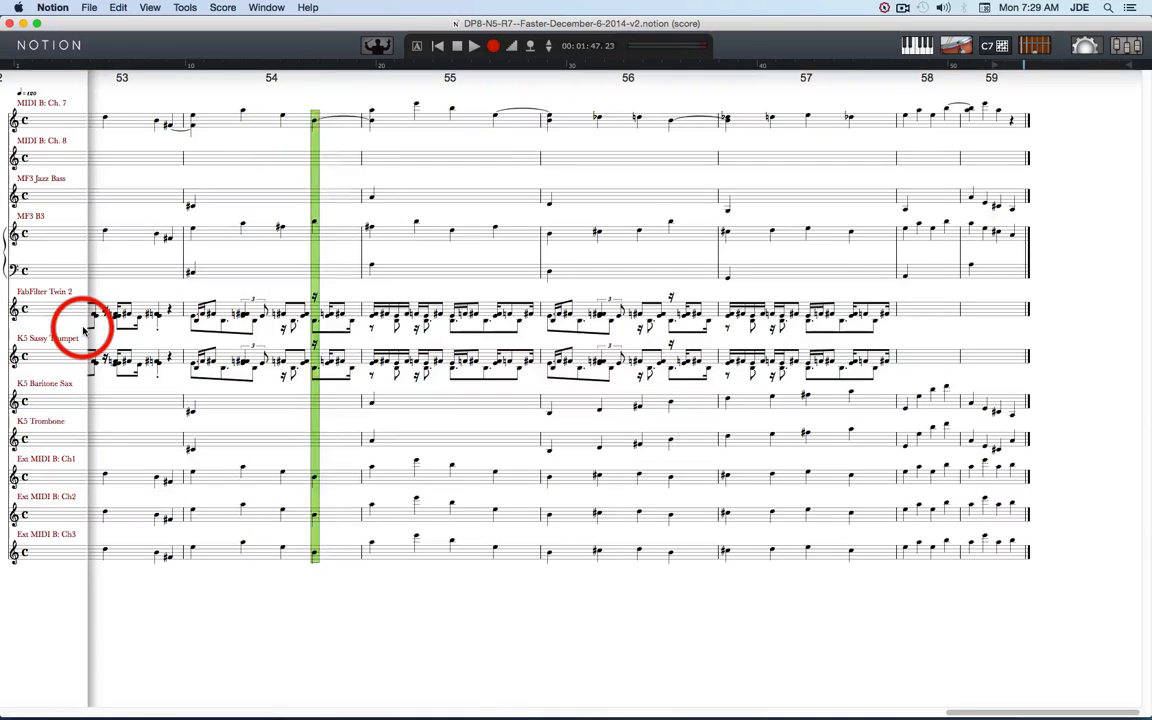
left_click(37, 23)
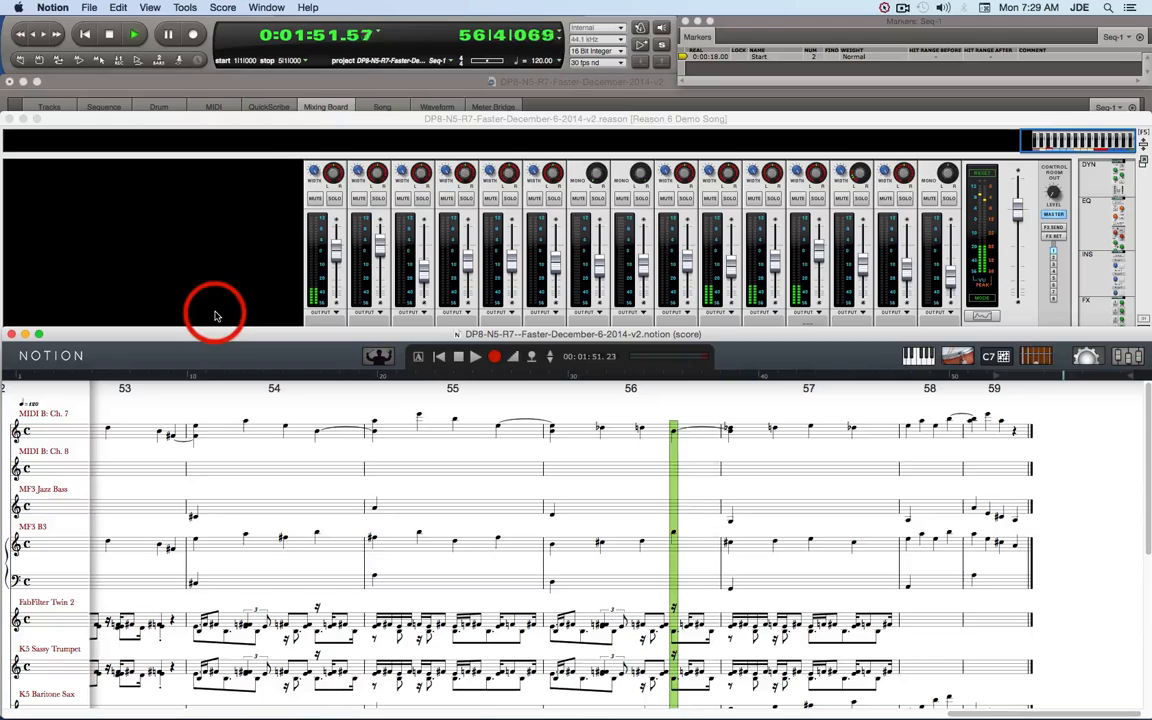
left_click(335, 83)
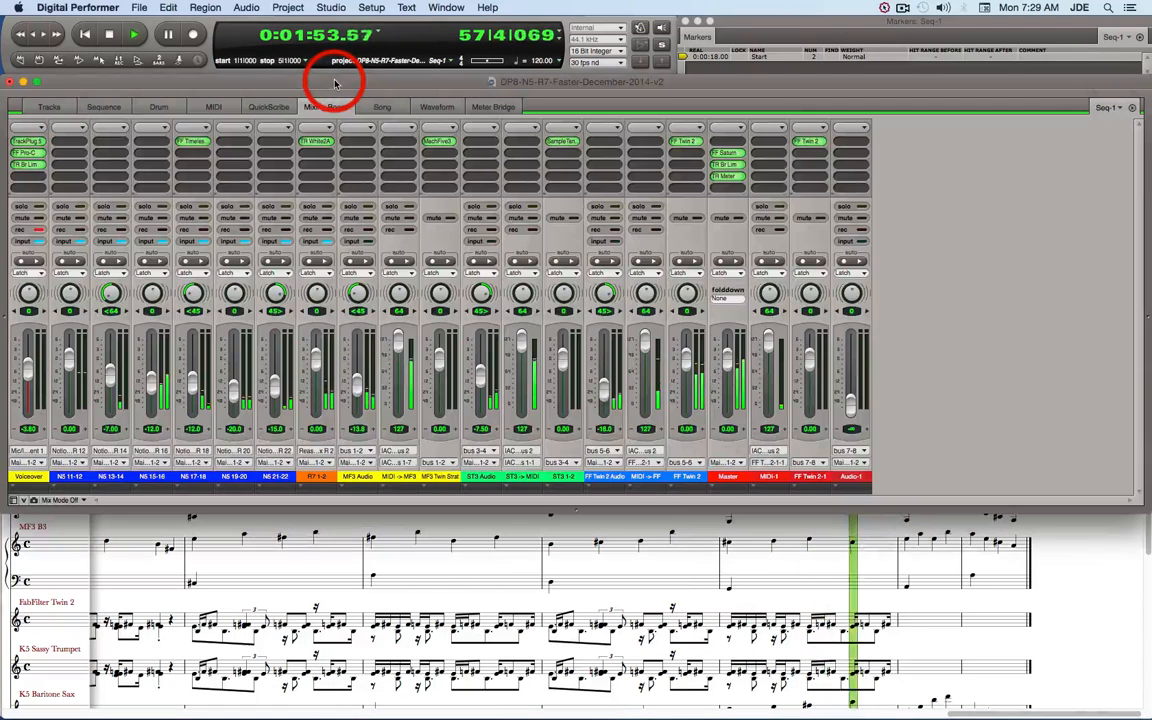
left_click(322, 112)
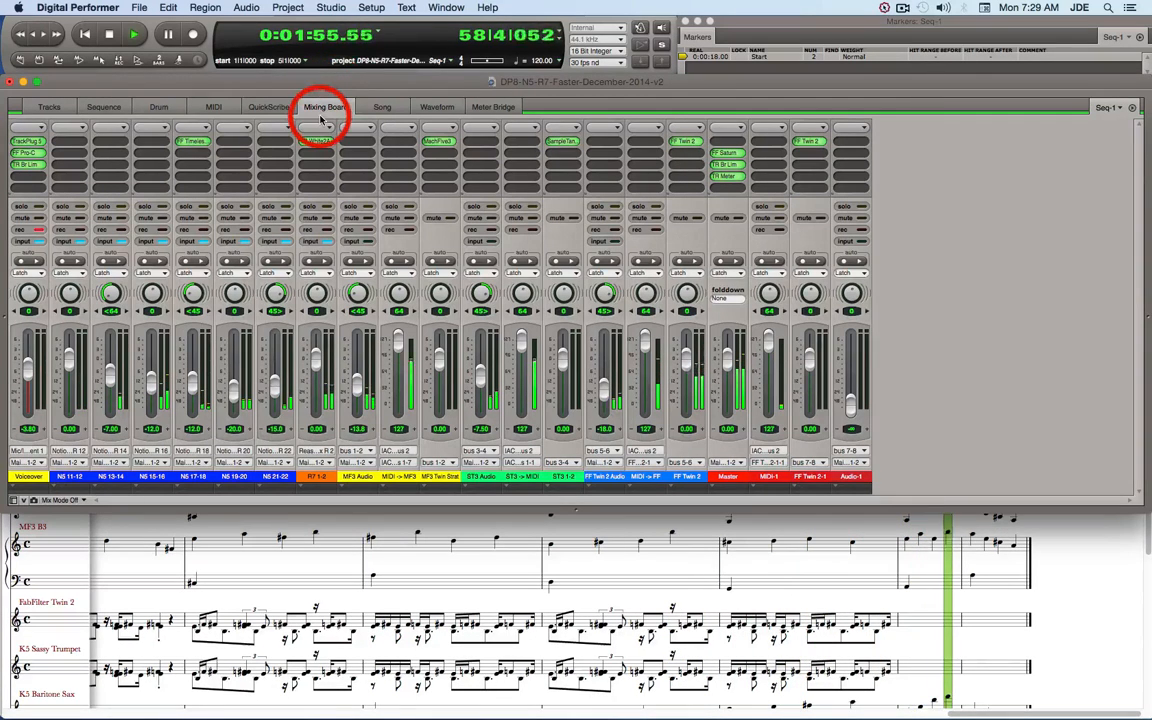